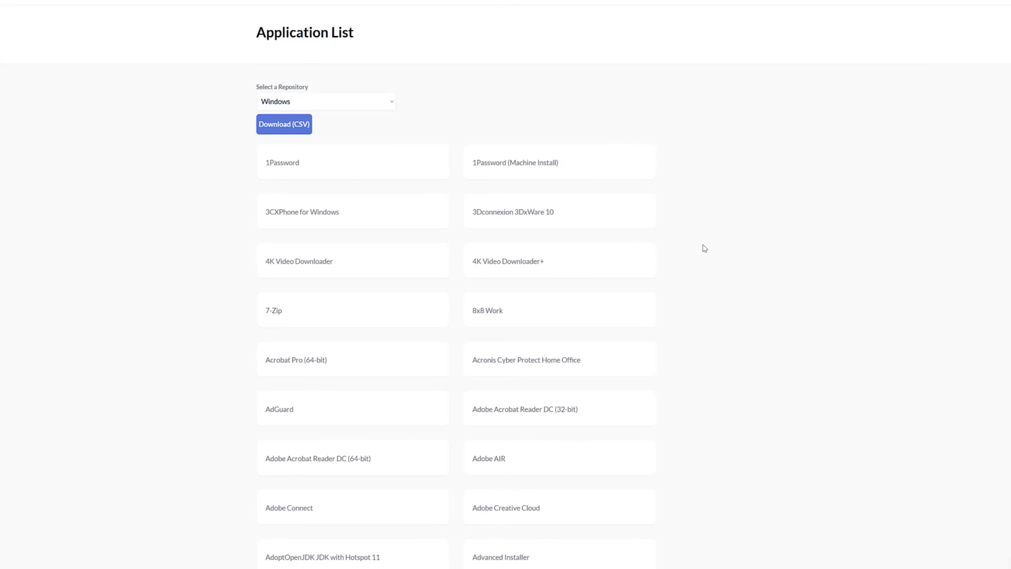
Look through the Windows repository's application list to see which applications are available.
scroll(704, 248, down, 4)
scroll(705, 248, down, 2)
scroll(704, 248, down, 4)
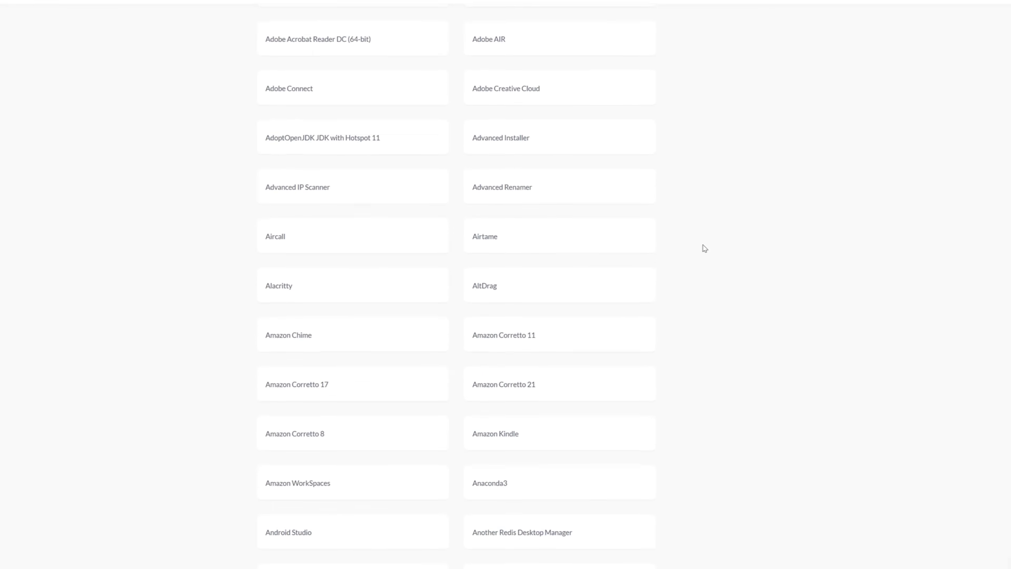
scroll(704, 248, down, 4)
scroll(704, 248, down, 2)
scroll(704, 248, down, 4)
scroll(704, 248, down, 8)
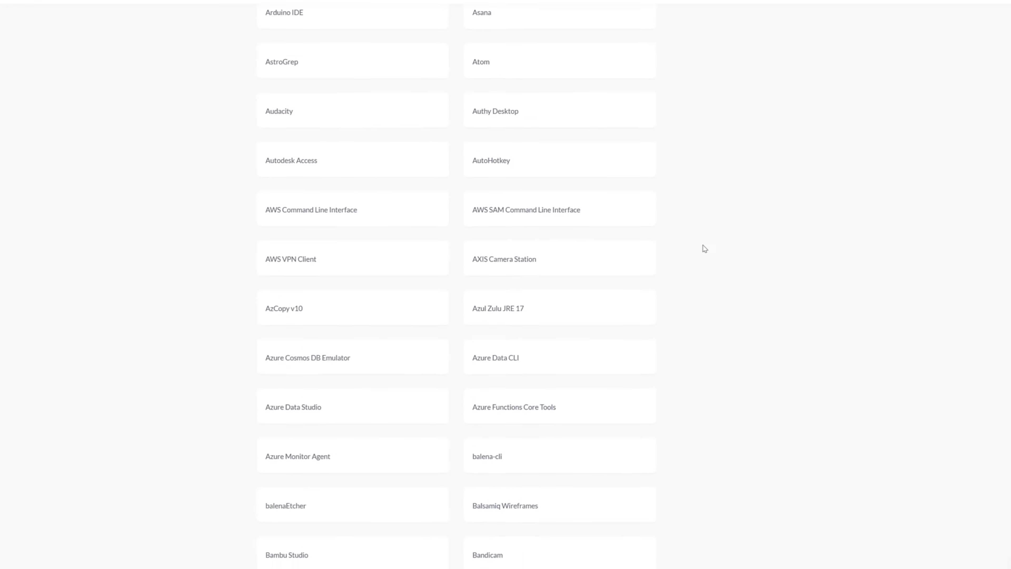
scroll(704, 248, down, 8)
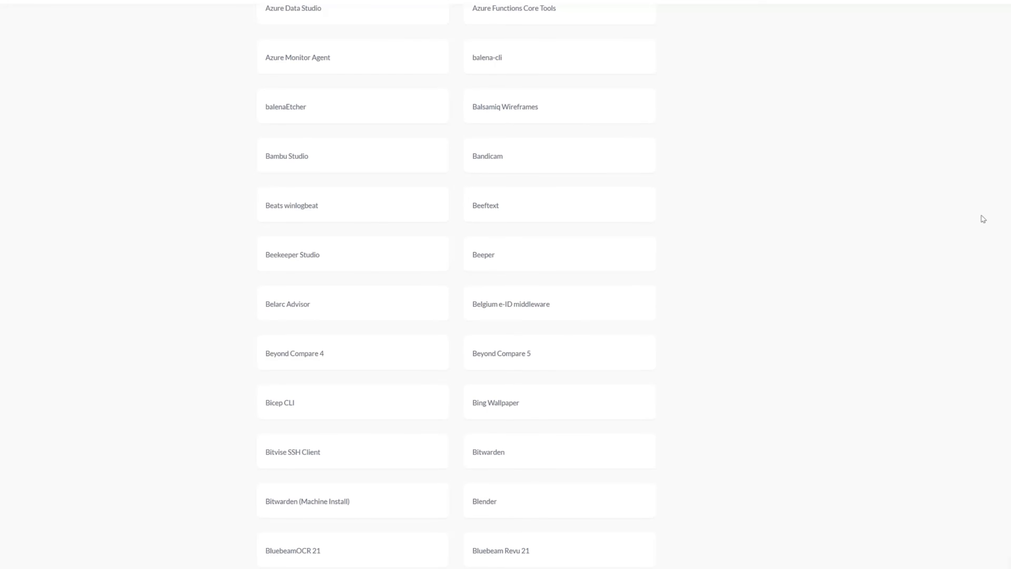
scroll(505, 284, up, 20)
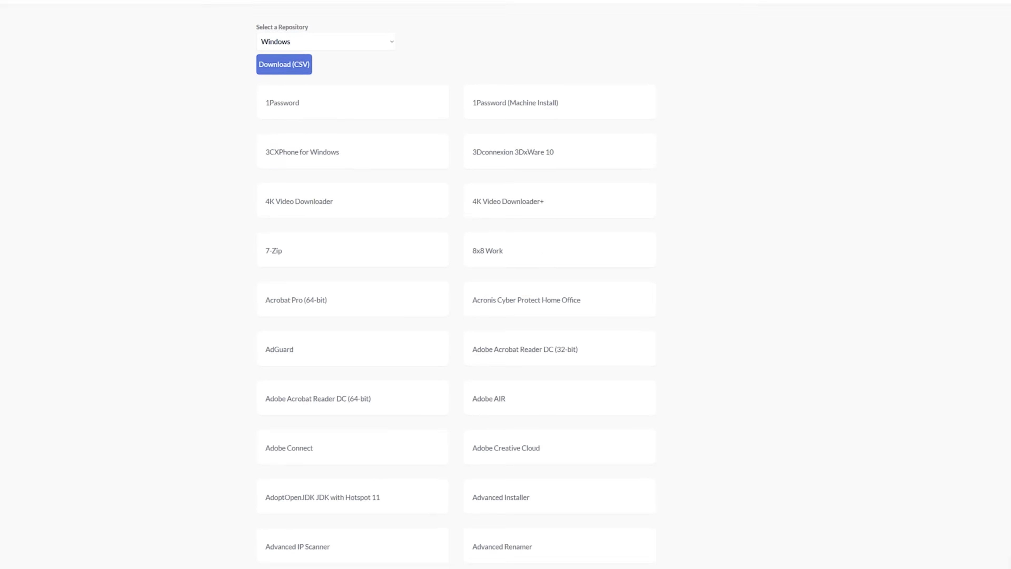
Switch the application list to the MacOS repository and look through its available applications.
click(392, 102)
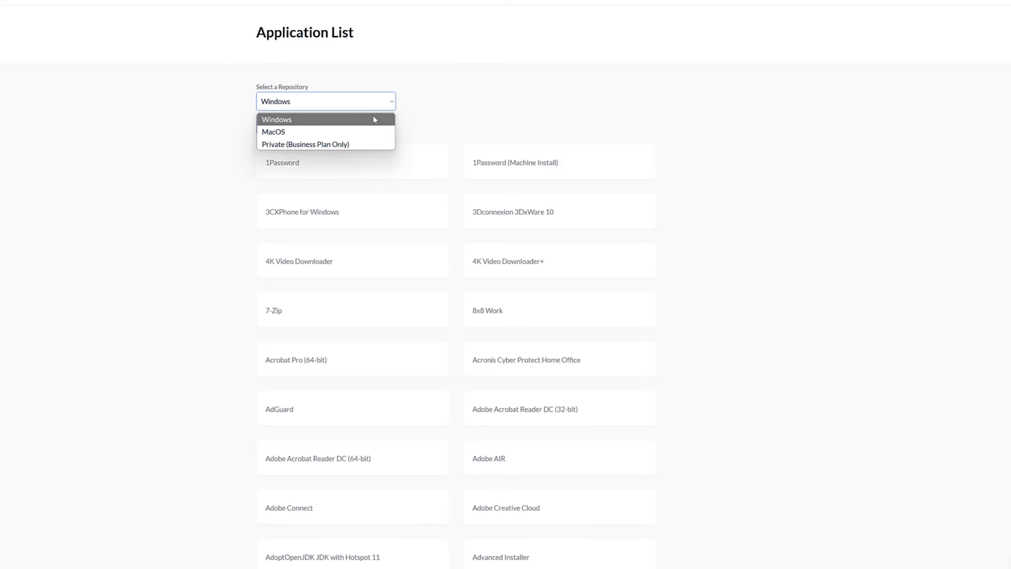
click(357, 134)
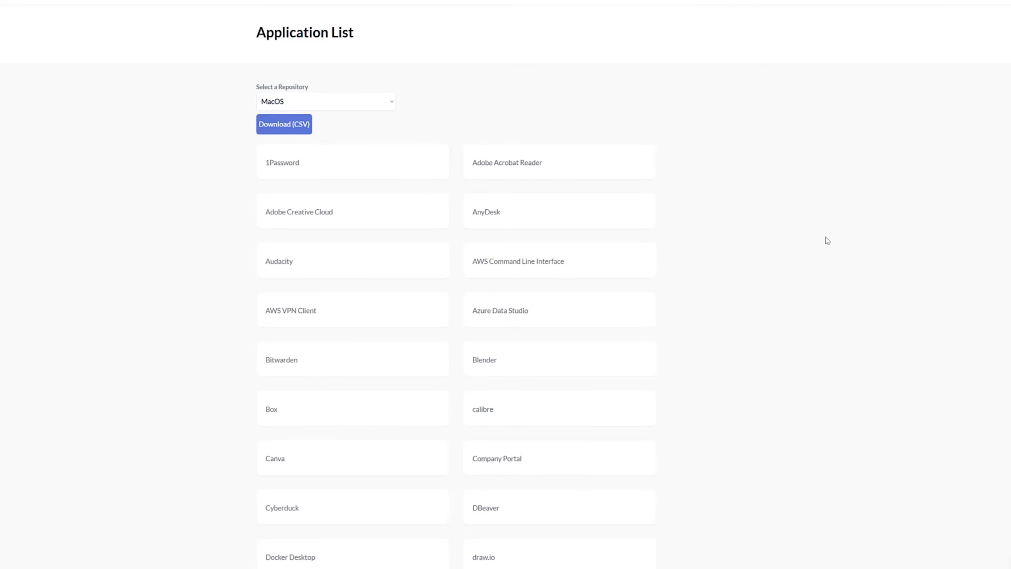
scroll(828, 241, down, 3)
scroll(827, 241, down, 8)
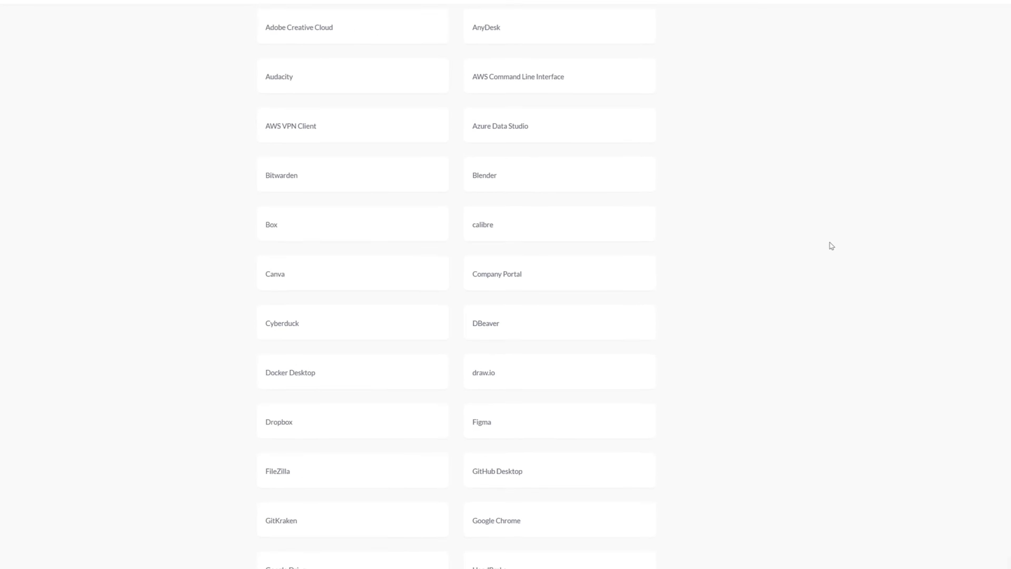
scroll(831, 246, down, 2)
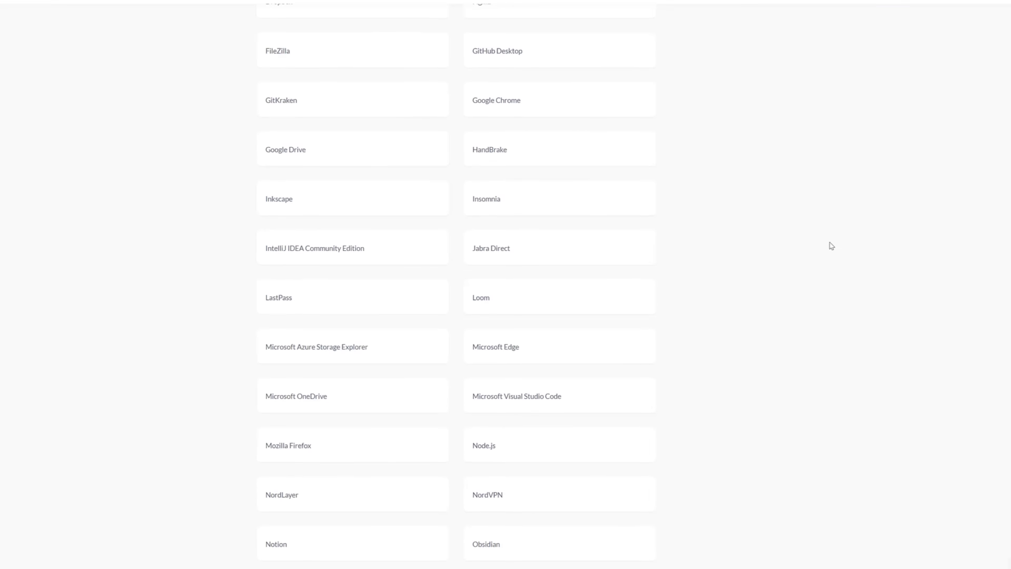
scroll(550, 239, up, 15)
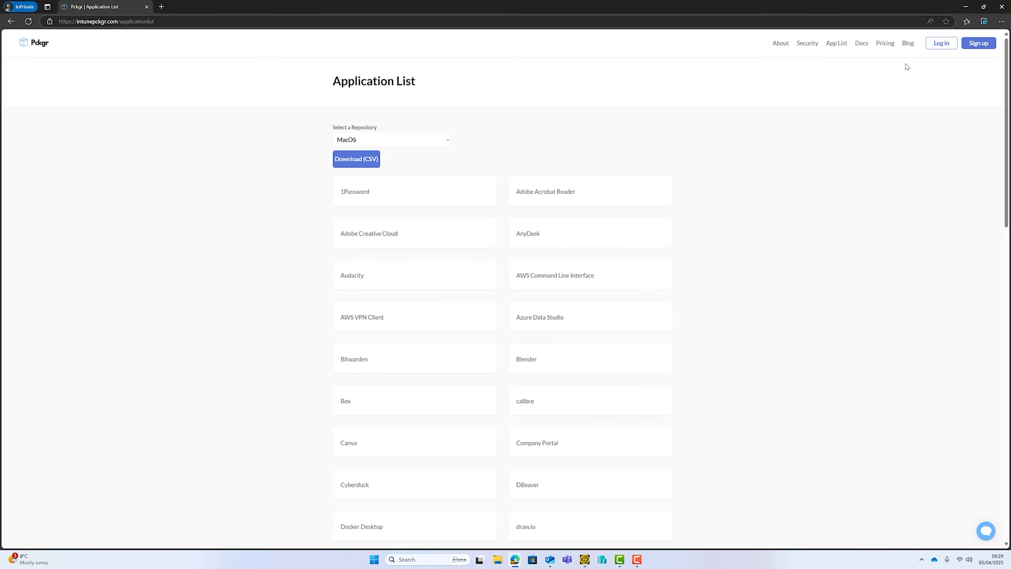
Log in with the Microsoft account, entering the account password and choosing approval through the Microsoft Authenticator app.
click(940, 43)
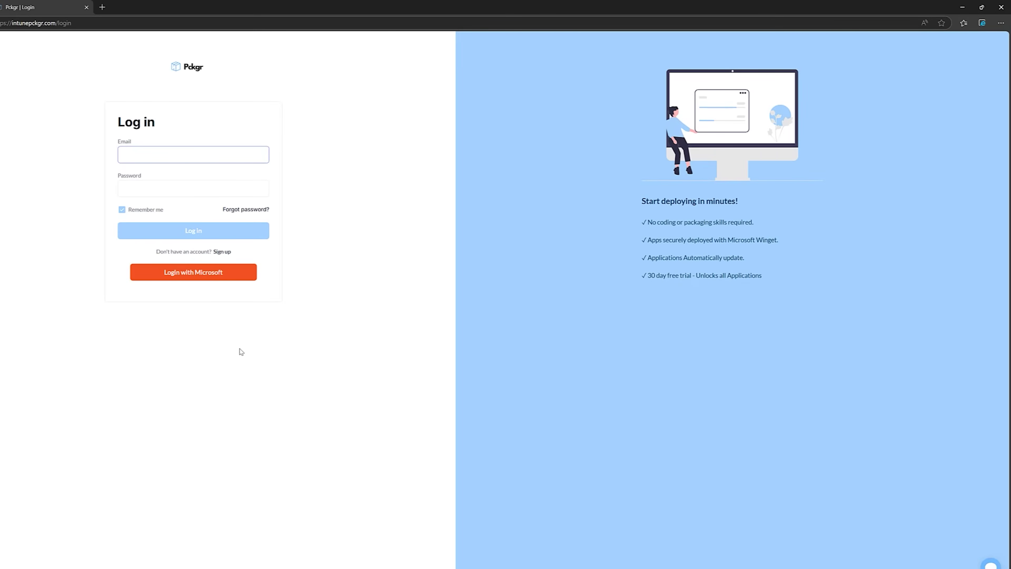
click(188, 279)
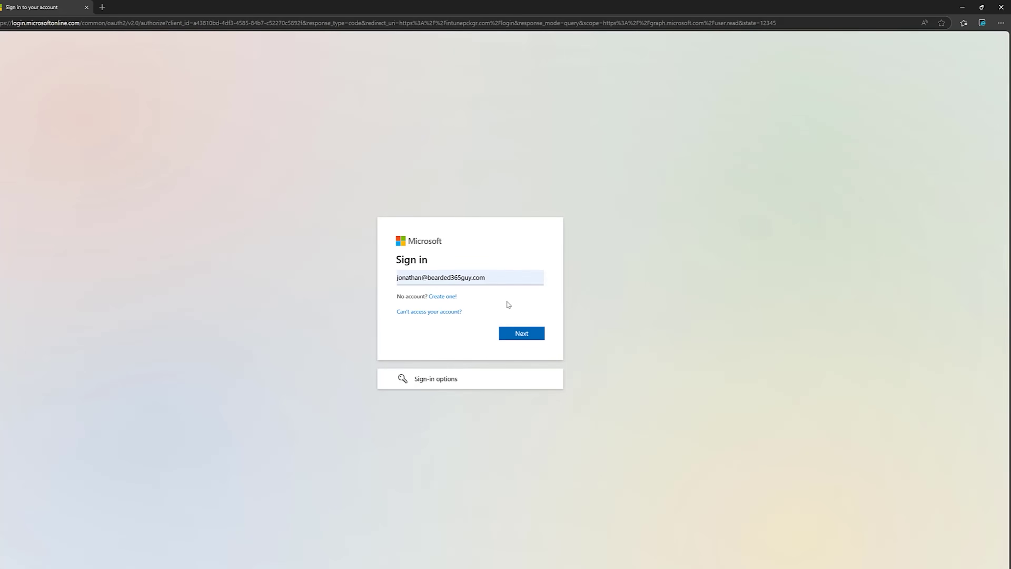
click(520, 333)
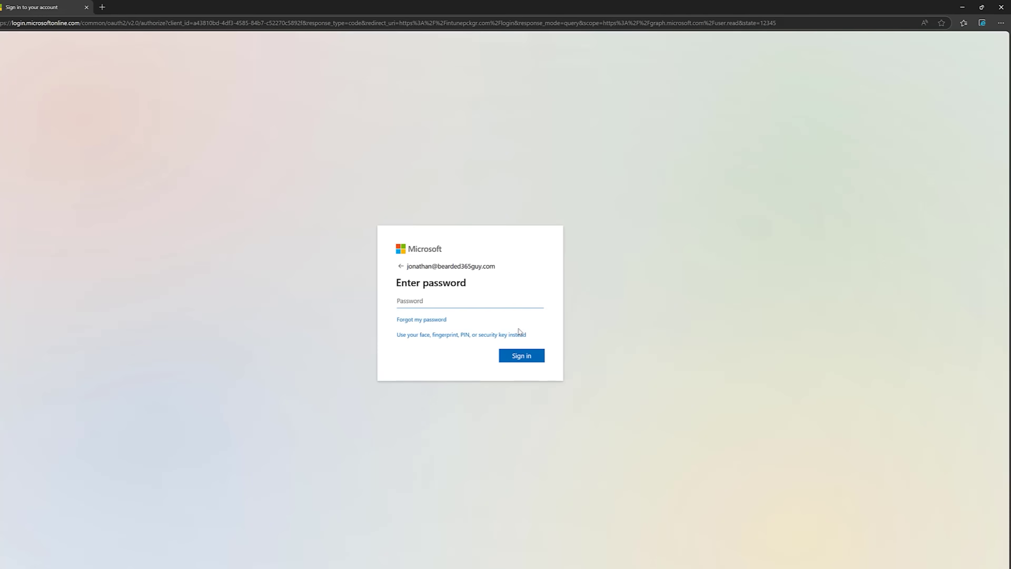
key(ctrl+v)
click(521, 356)
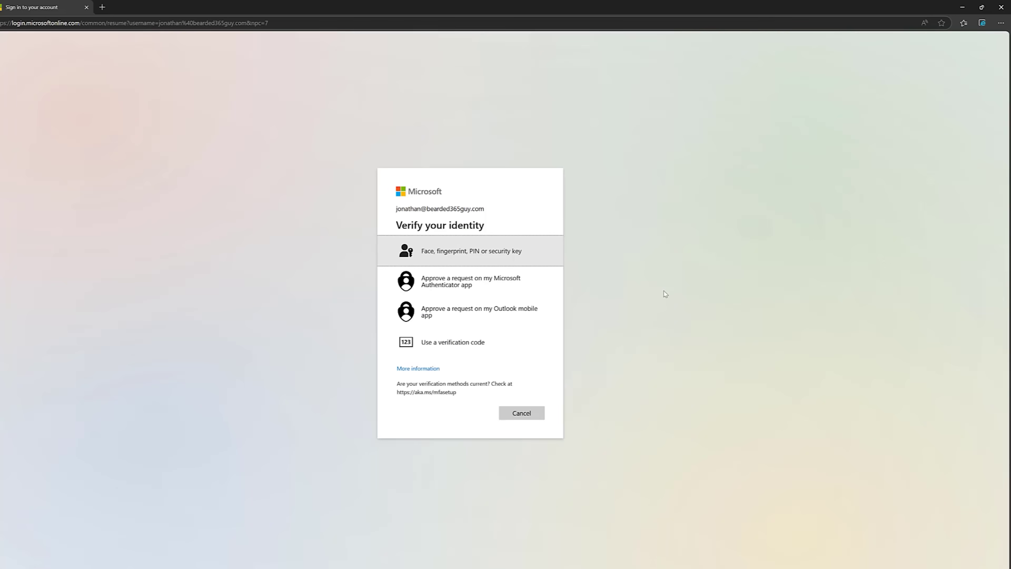
click(482, 289)
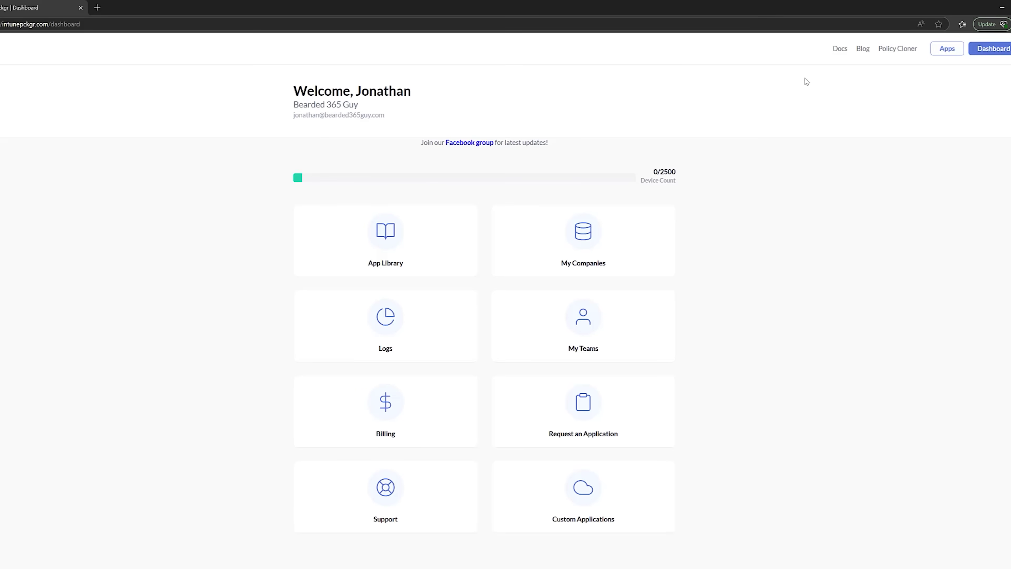
Read the Autopilot integration page in the Pckgr documentation and return to the dashboard.
click(839, 49)
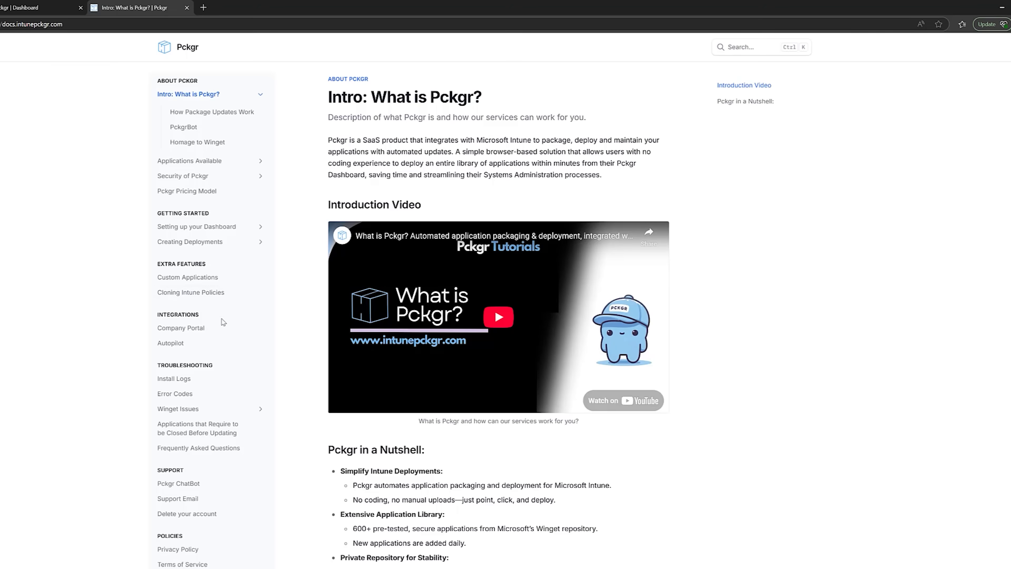
click(188, 344)
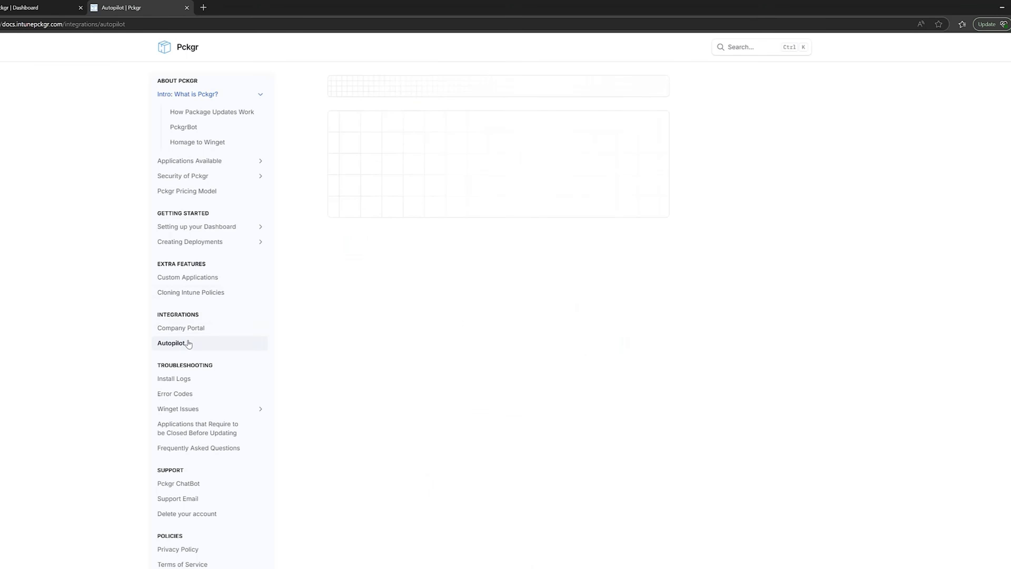
mouse_move(342, 259)
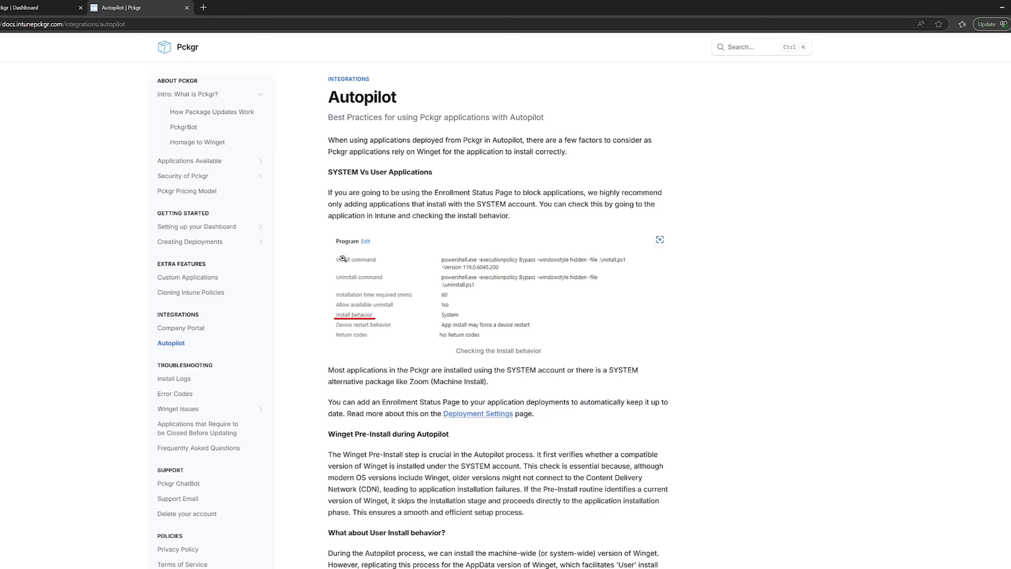
click(187, 7)
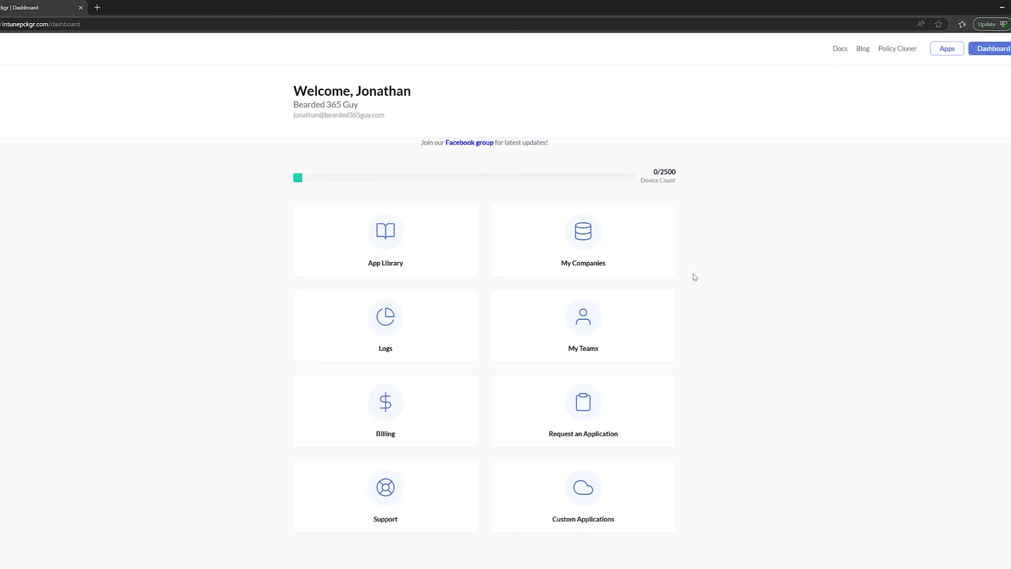
Add a company named Bearded 365 Guy under My Companies.
click(574, 248)
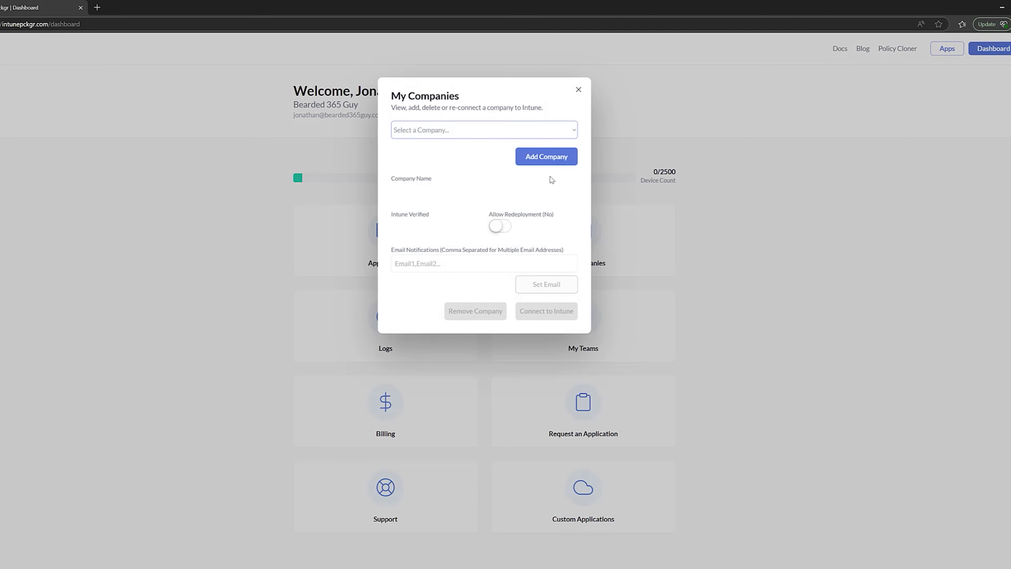
click(540, 164)
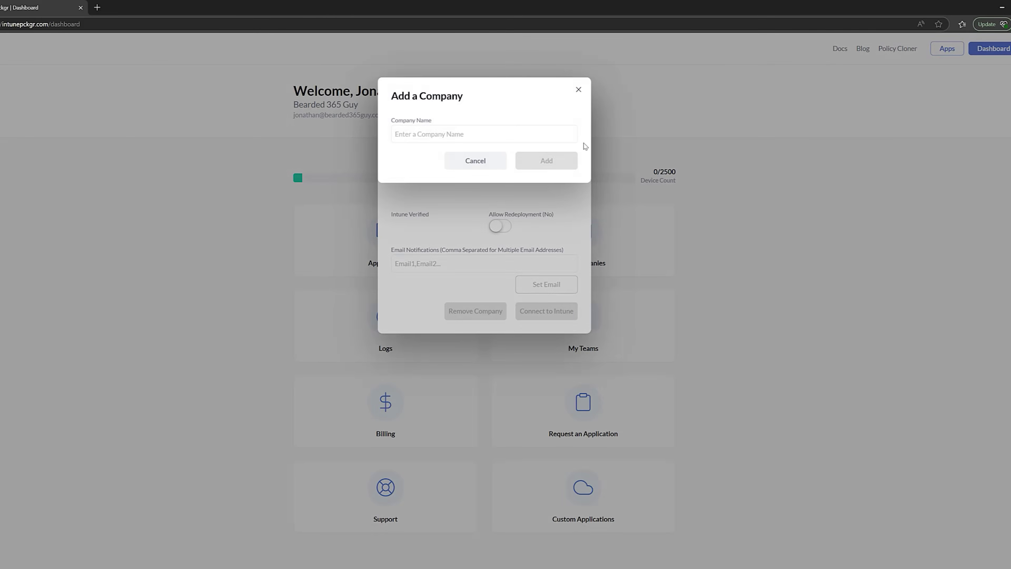
click(514, 137)
text(Bearded 365 Guy)
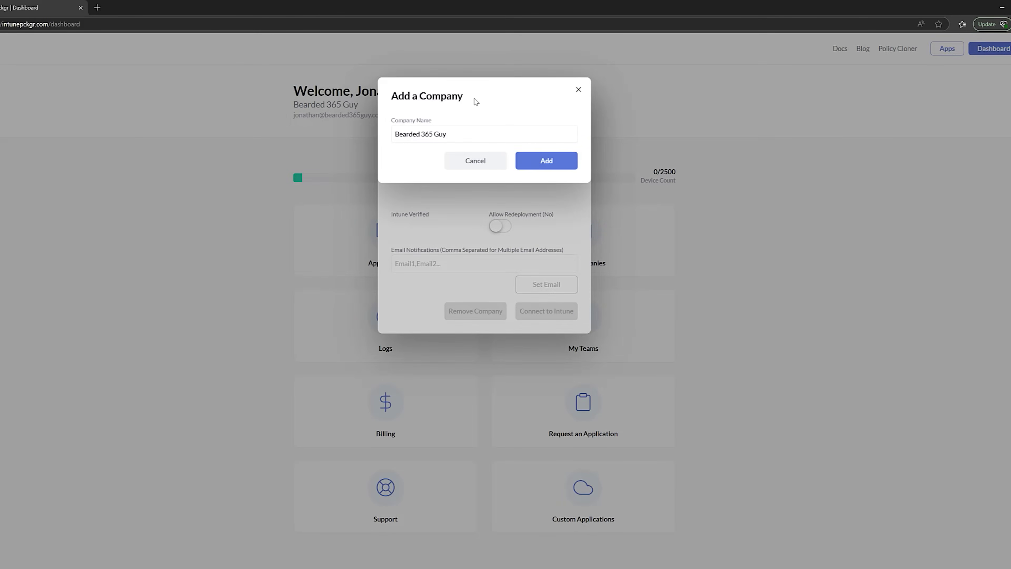
click(536, 160)
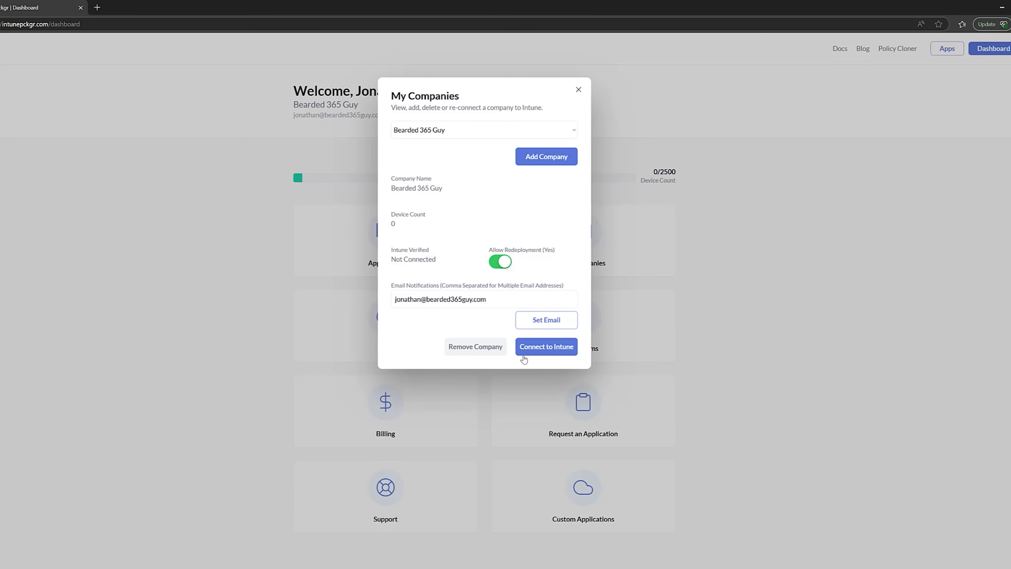
Connect the company to Intune with the tenant's admin account, granting the requested permissions, and check its connection details.
click(547, 347)
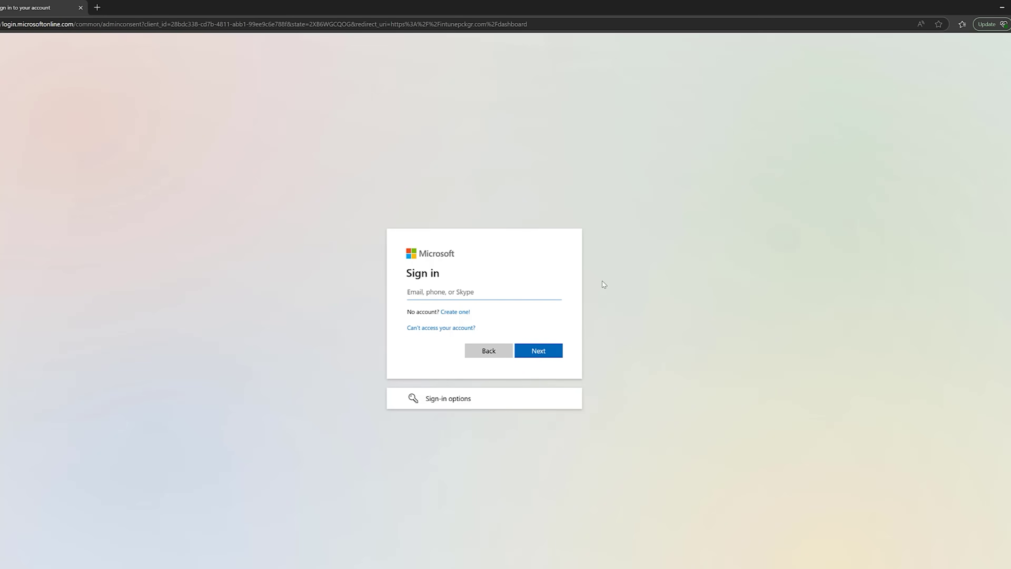
key(ctrl+v)
click(548, 348)
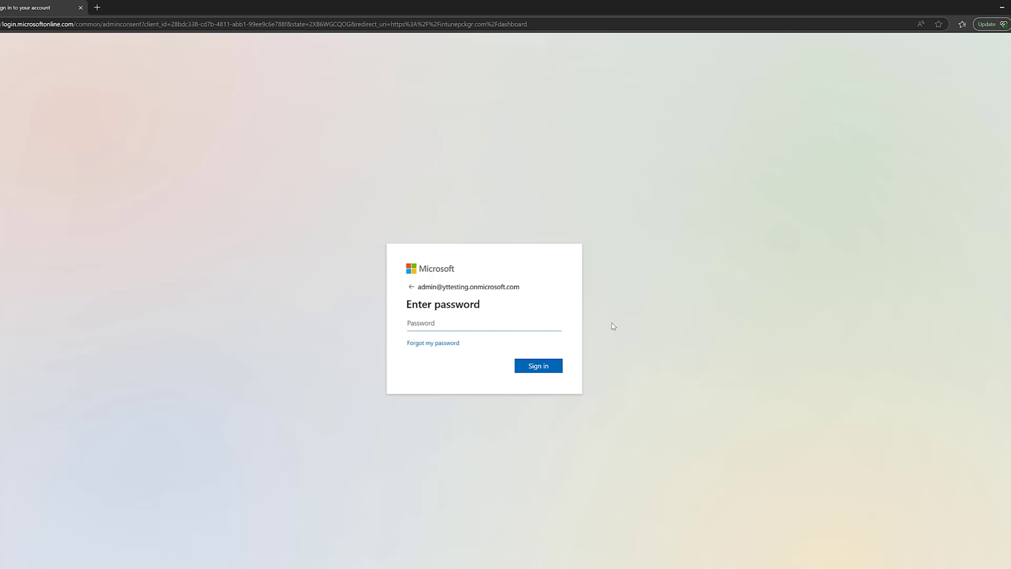
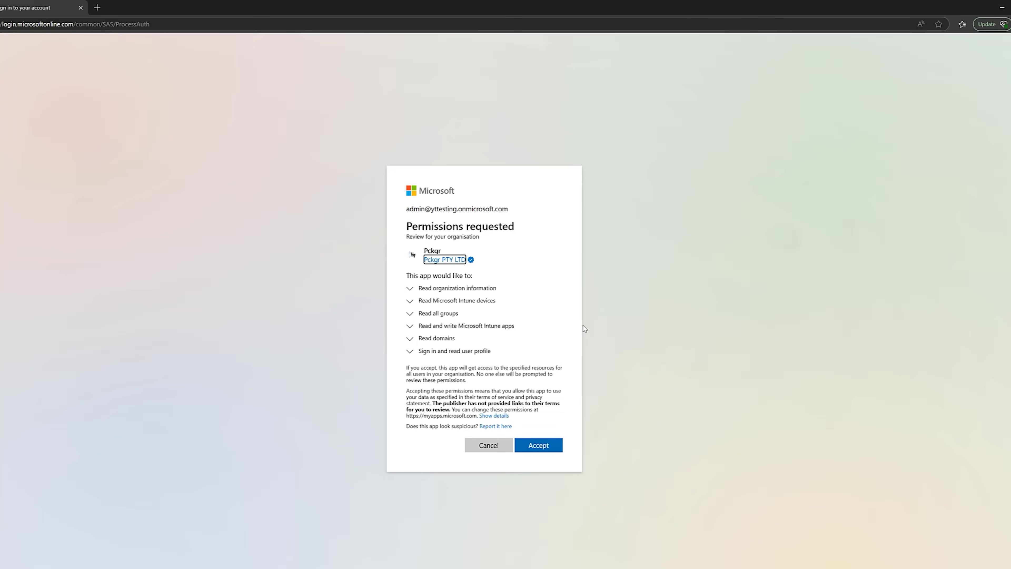
click(531, 445)
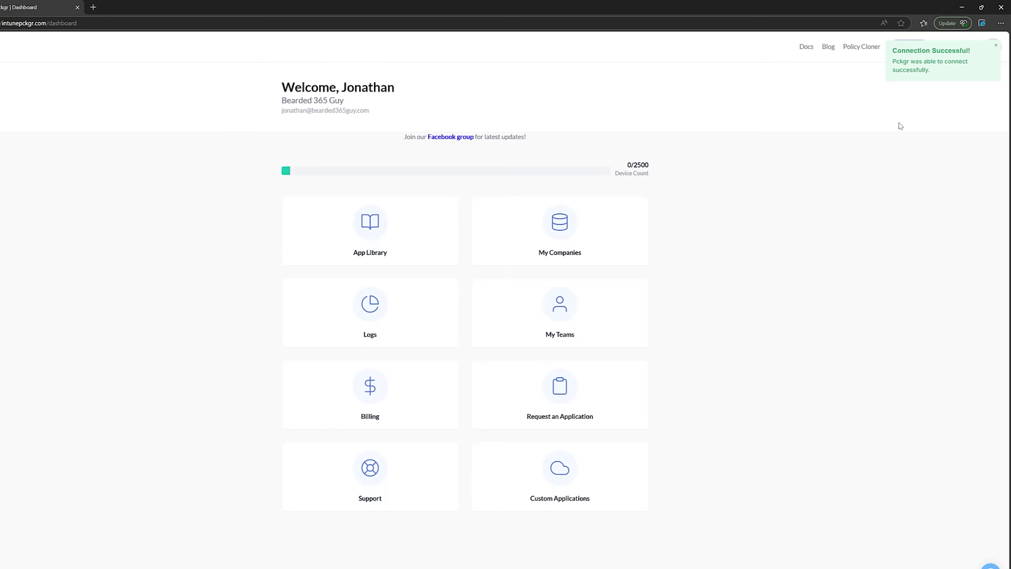
click(571, 218)
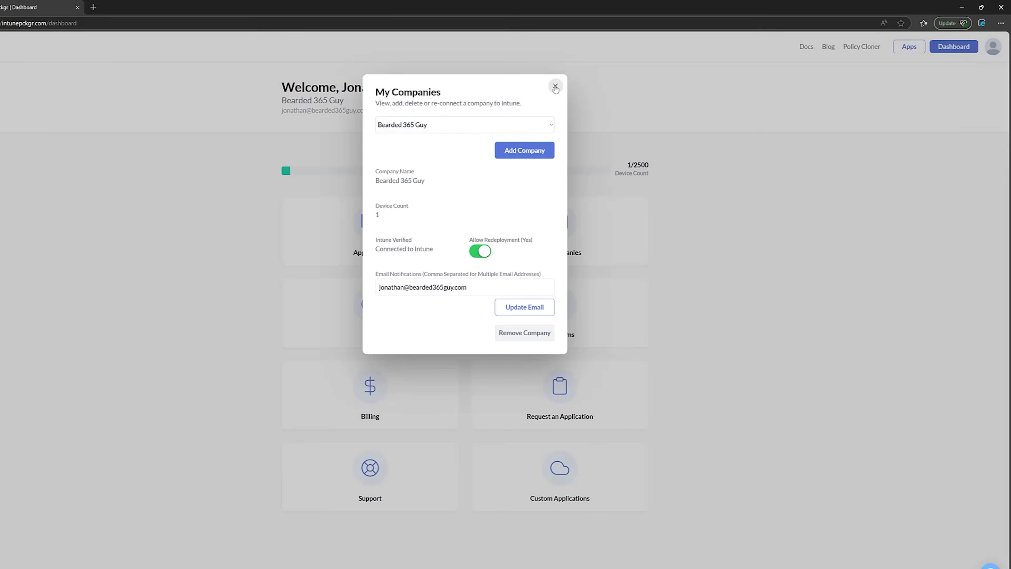
click(556, 85)
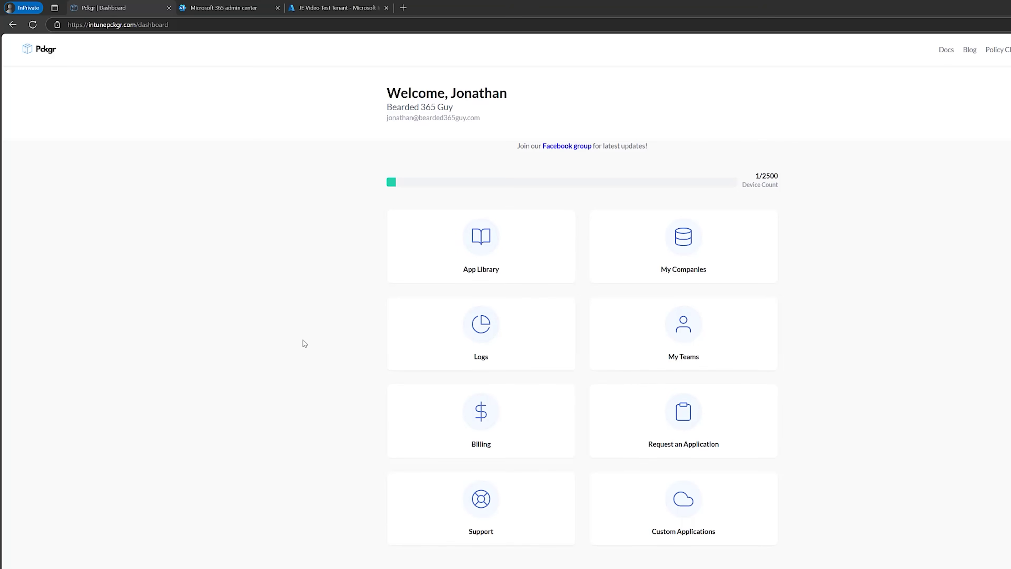
Switch to the Intune admin center to review the existing Windows apps, and glance at the Company Owned virtual machine.
click(342, 7)
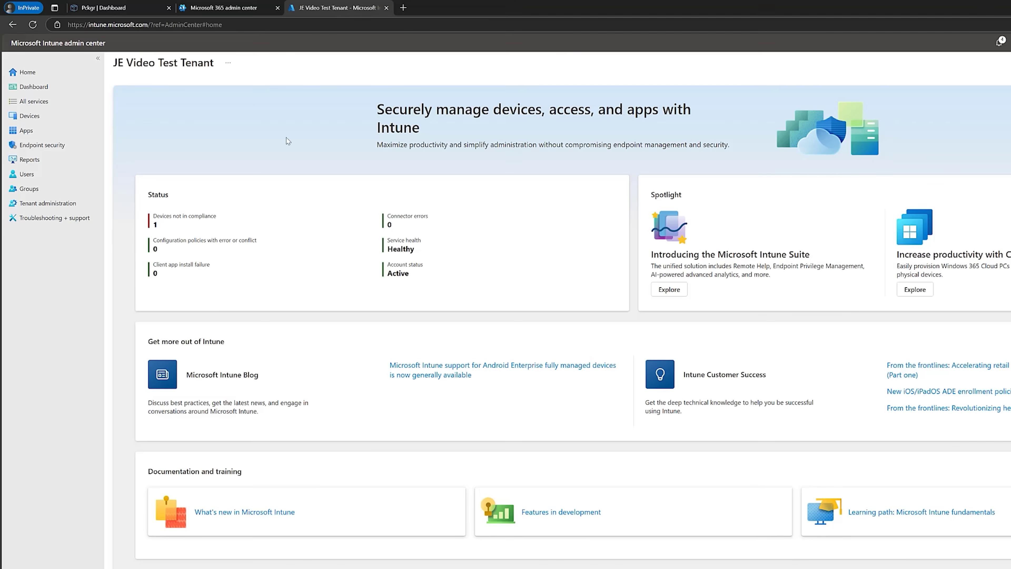
click(43, 134)
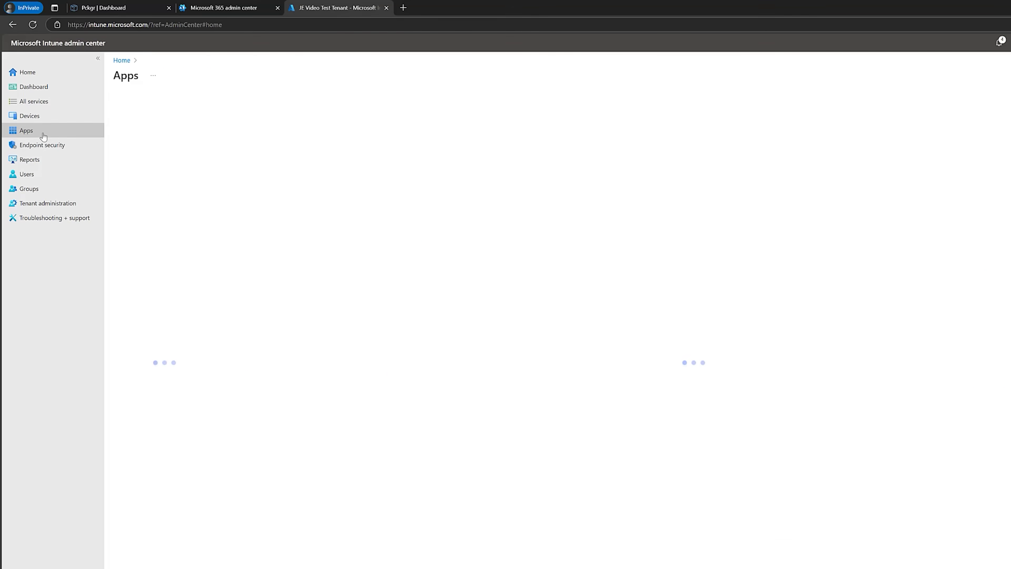
click(183, 177)
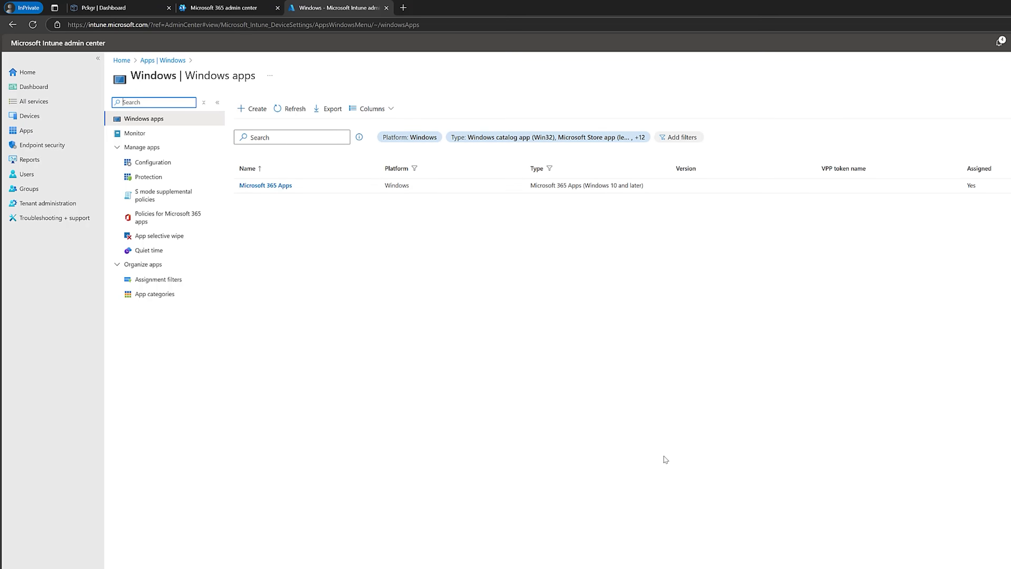
click(716, 567)
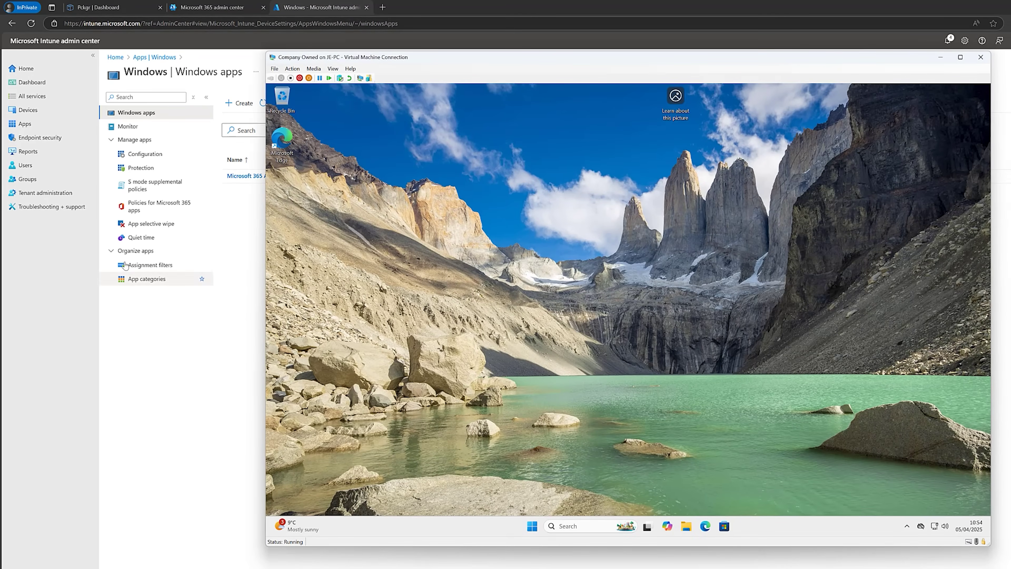
click(188, 358)
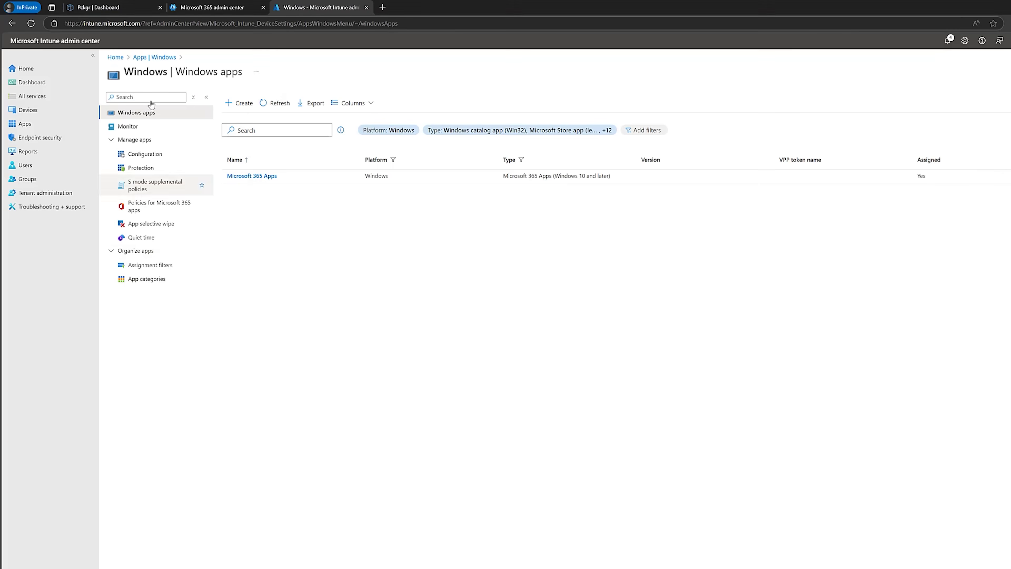
Switch to Pckgr and open the application library for the company Bearded 365 Guy.
click(131, 2)
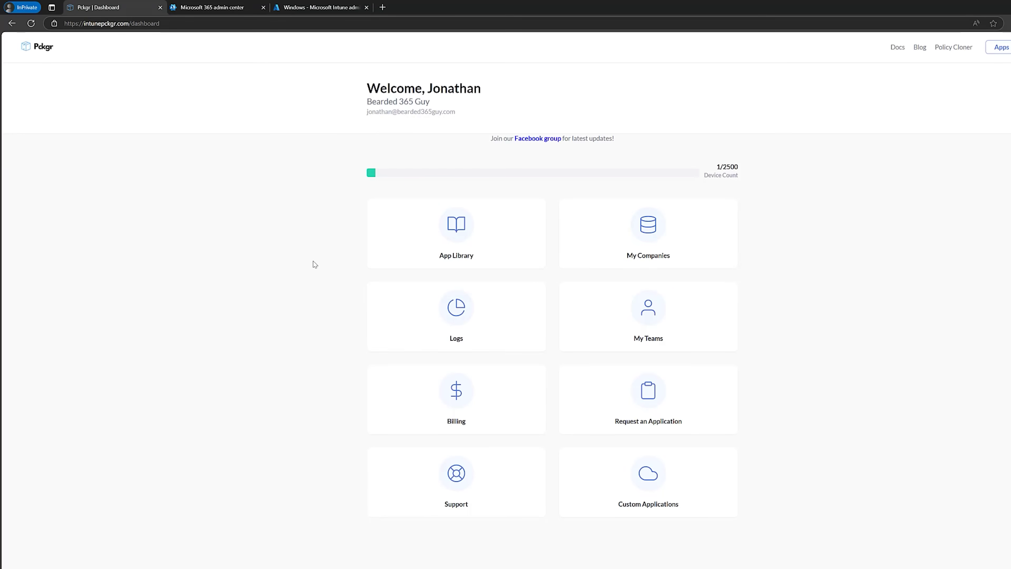
click(448, 226)
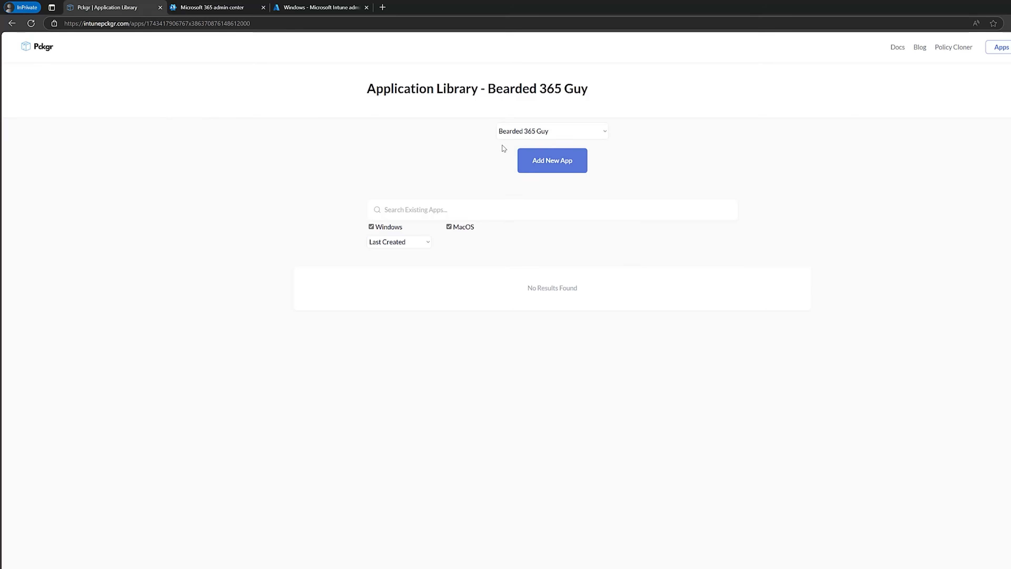
click(606, 131)
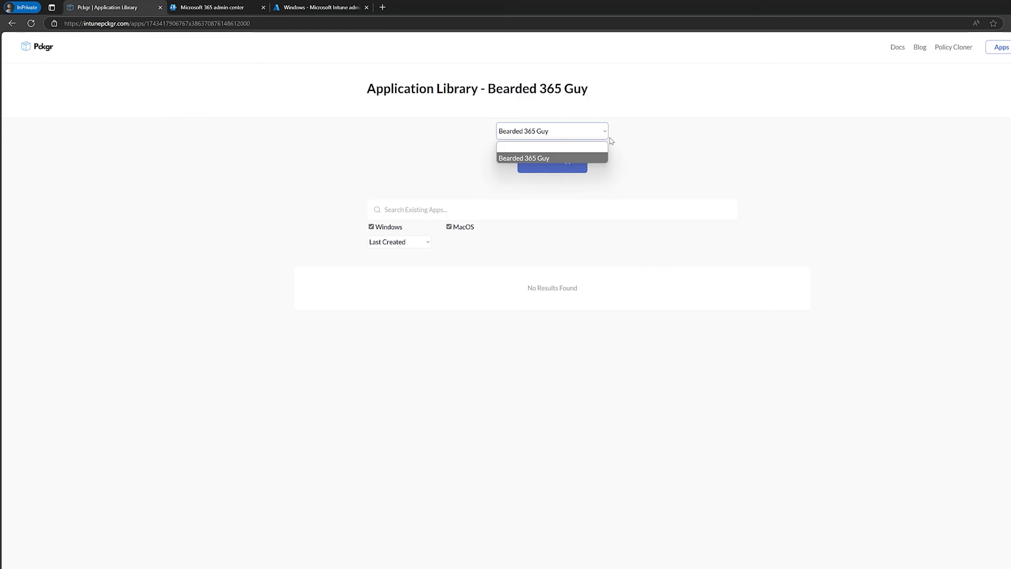
click(651, 166)
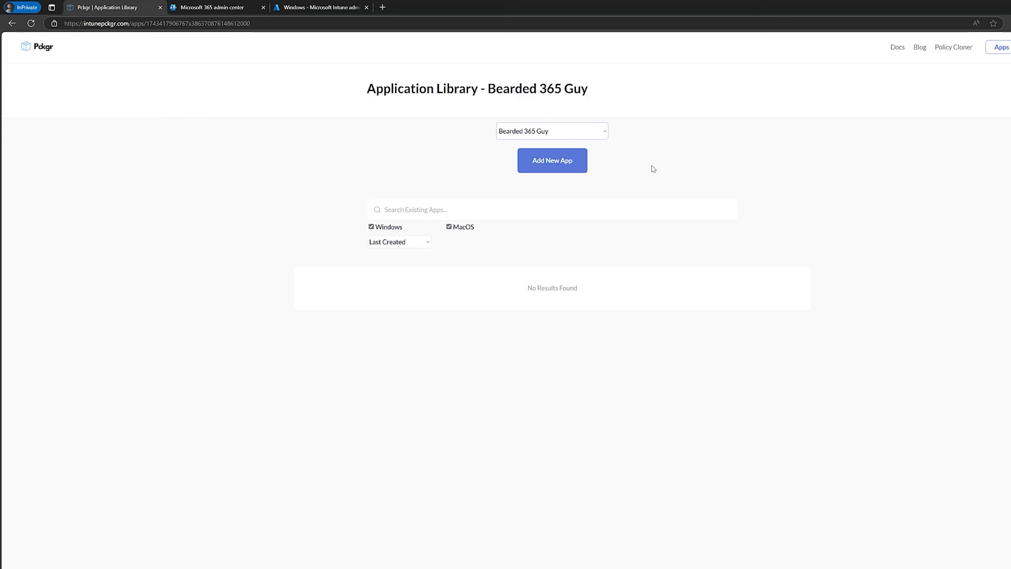
Compare the private and standard hosted Windows applications, and add 7-Zip from the standard Winget list to the company's library.
click(553, 162)
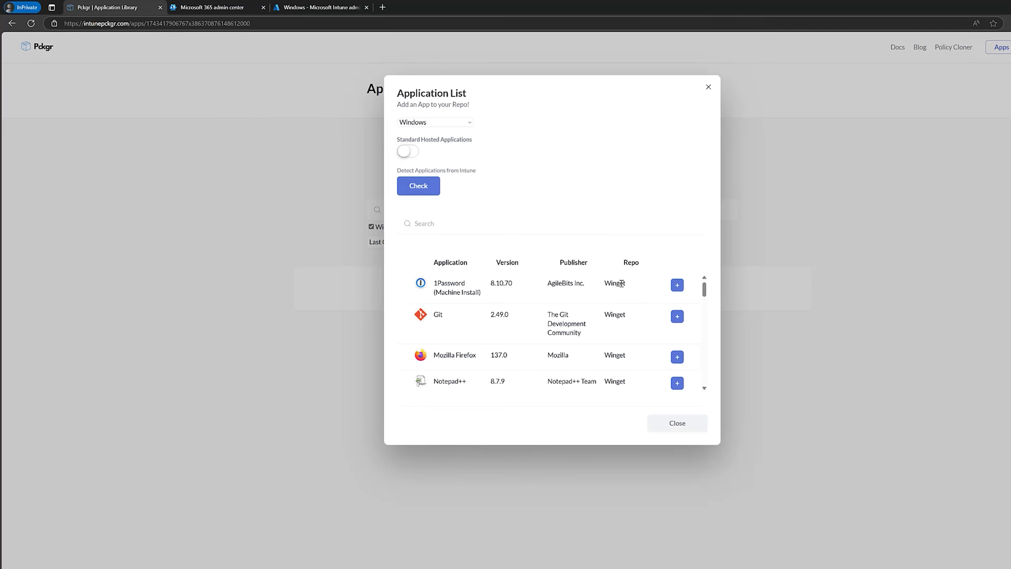
click(413, 152)
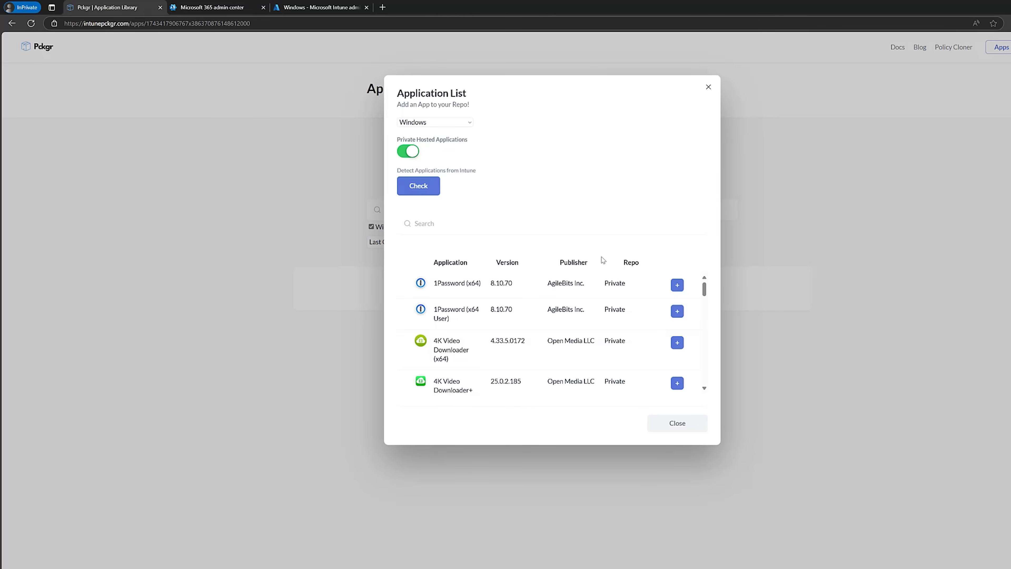
click(412, 156)
scroll(625, 333, down, 2)
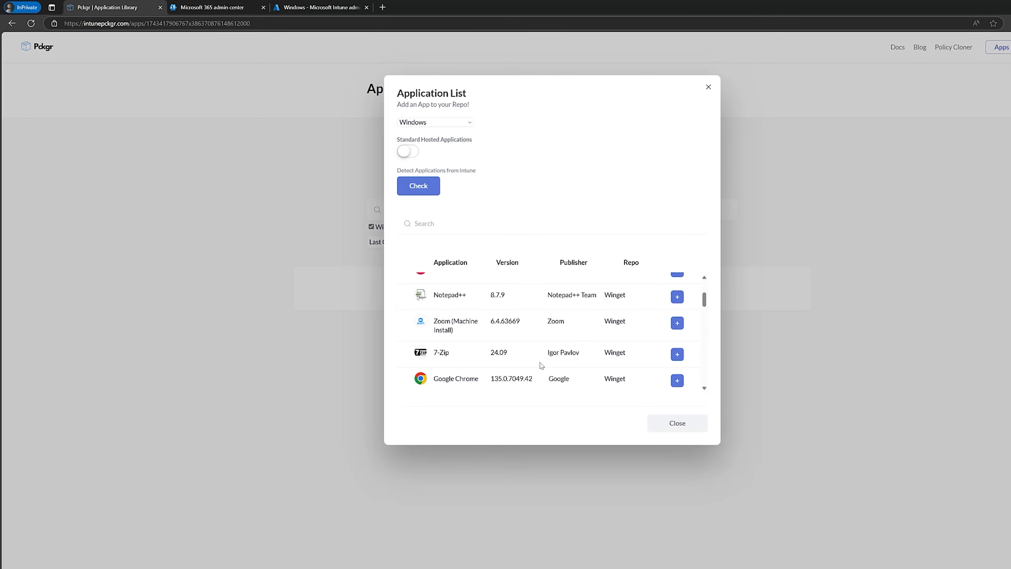
click(677, 354)
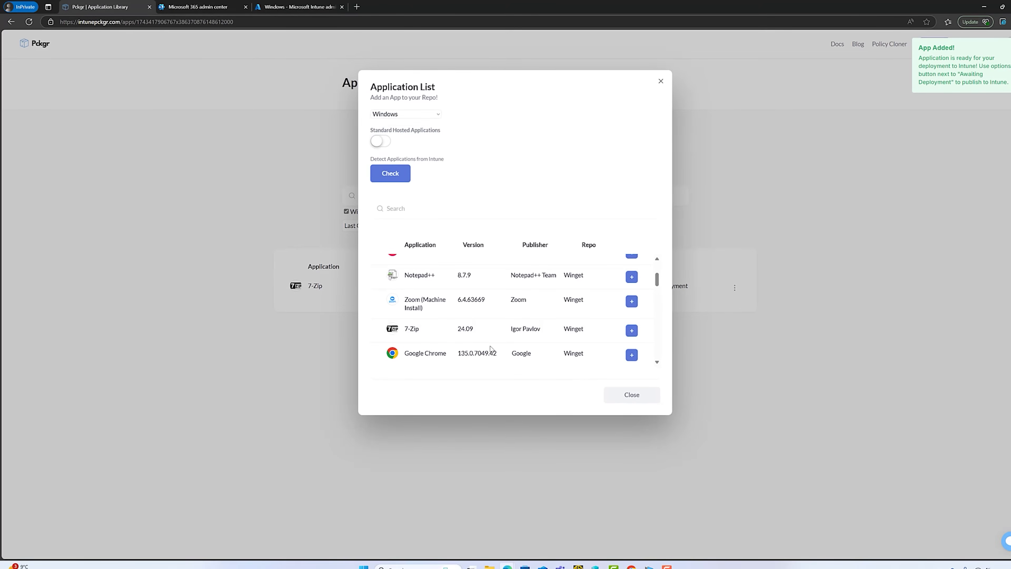
click(623, 395)
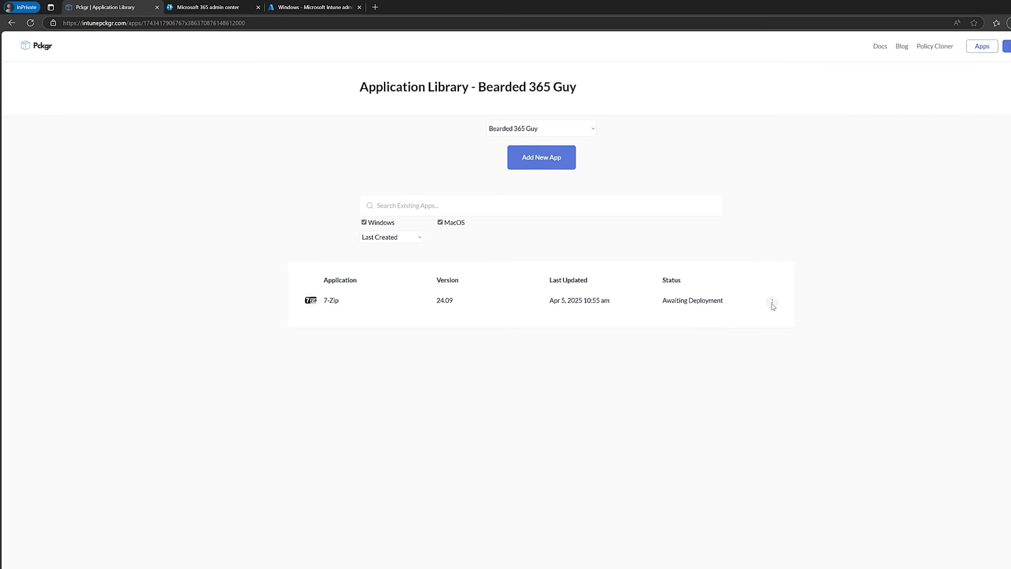
Open the deployment settings of 7-Zip and preview the Custom Install String and Update Only options, leaving both disabled.
click(772, 303)
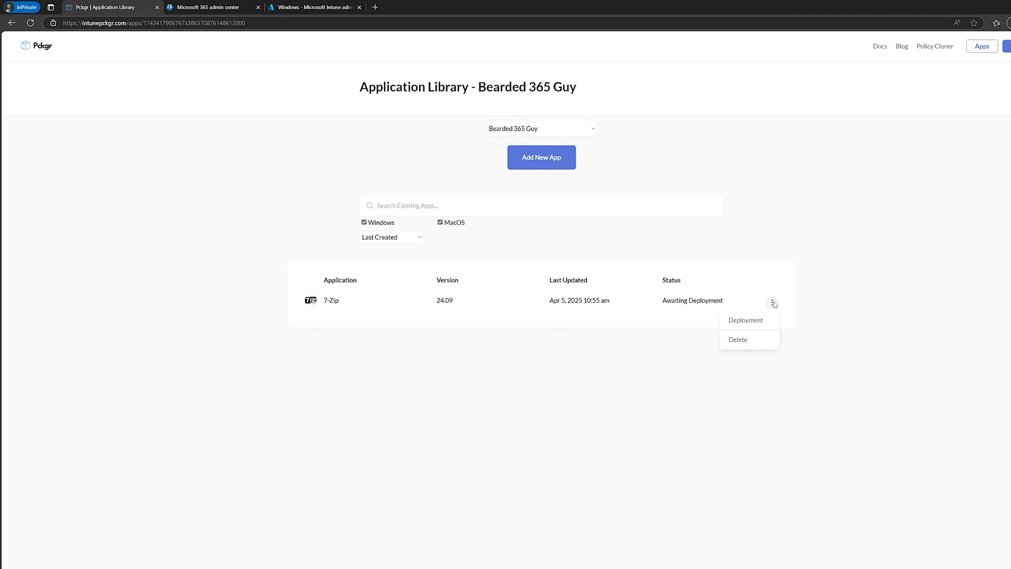
click(751, 323)
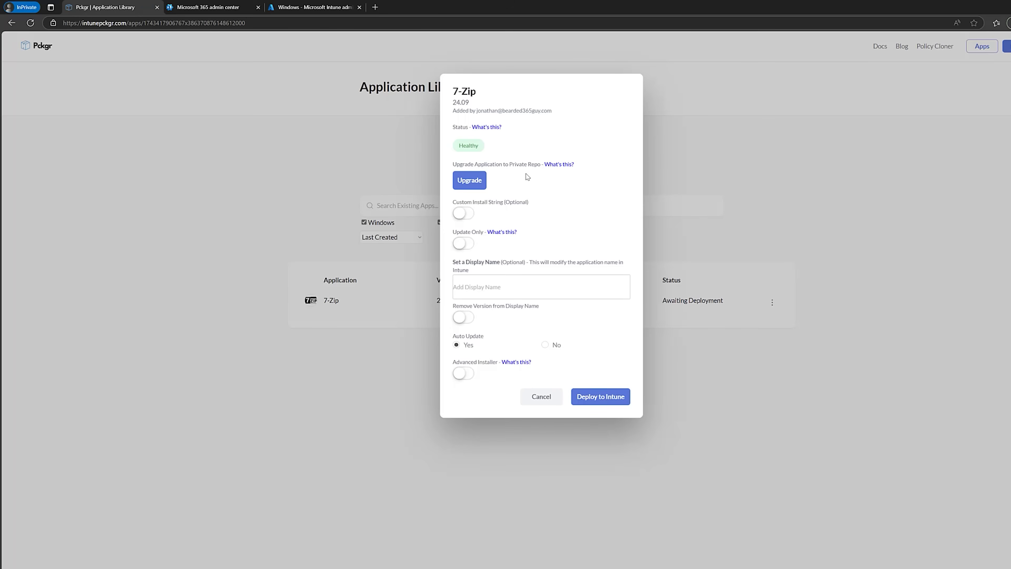
click(462, 214)
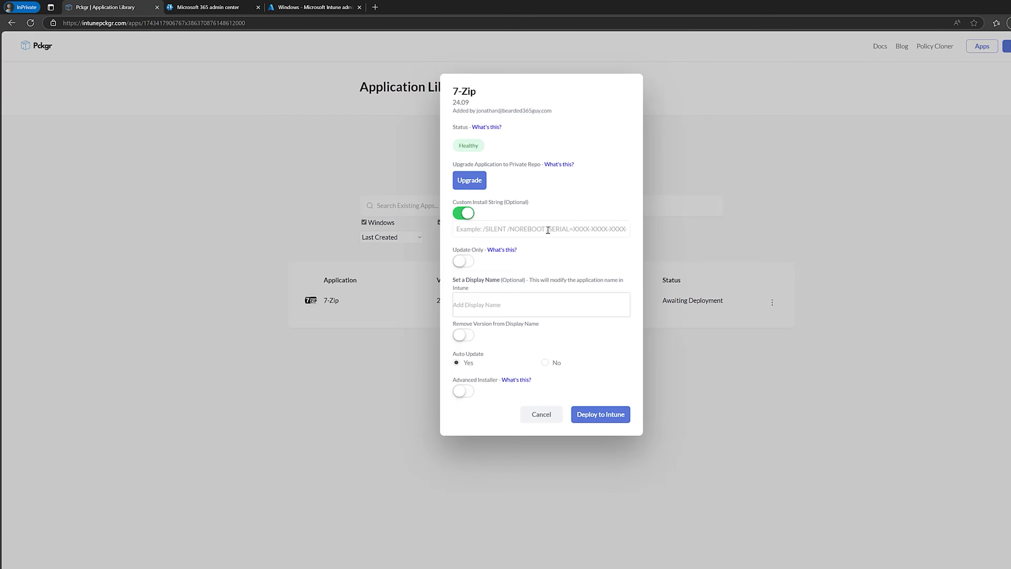
click(456, 216)
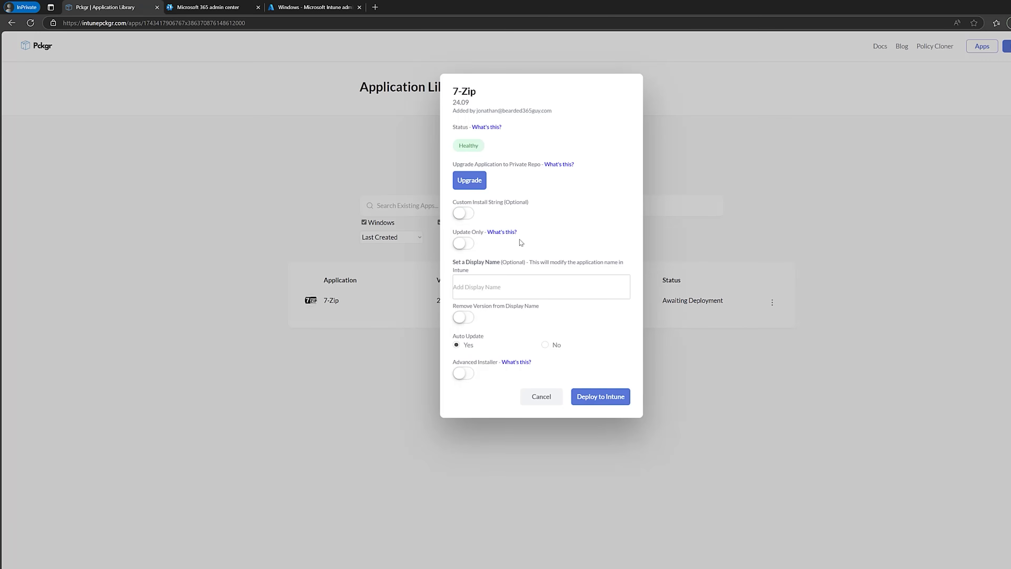
click(469, 244)
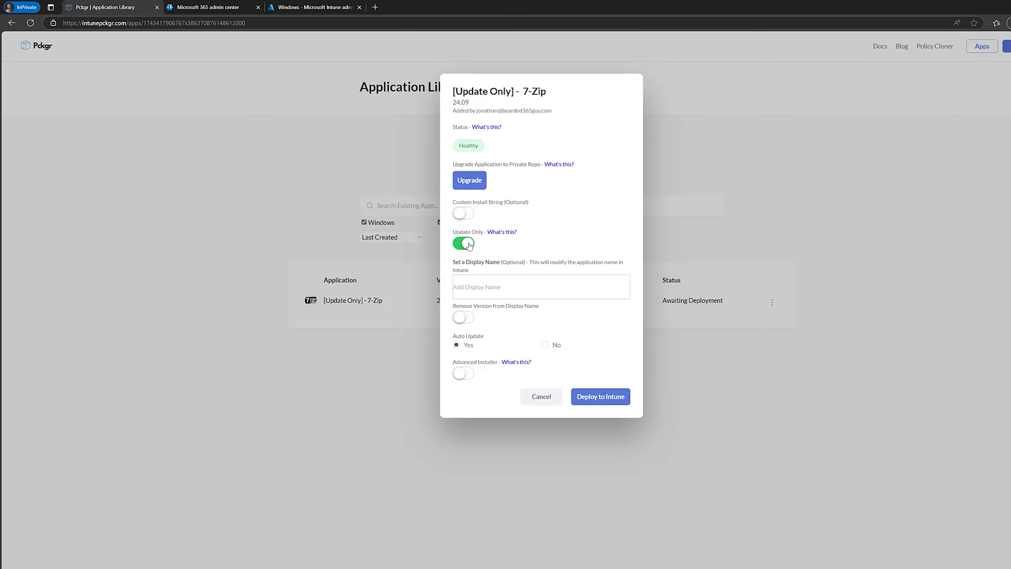
click(469, 244)
click(469, 244)
click(469, 244)
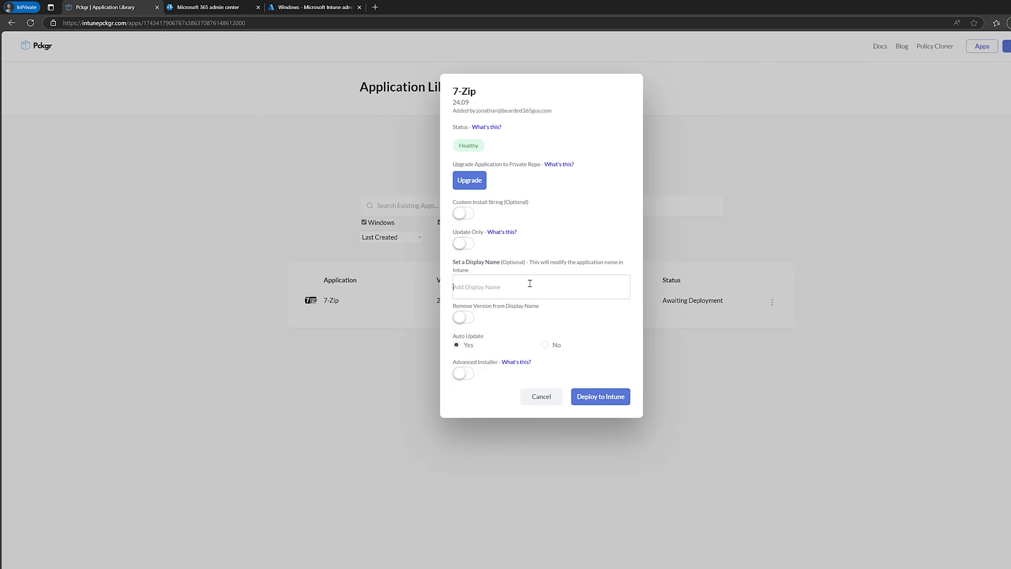
Set the 7-Zip display name to 7-ZIP-DEMO and enable the Advanced Installer.
text(7-ZIP-DEMO)
click(468, 375)
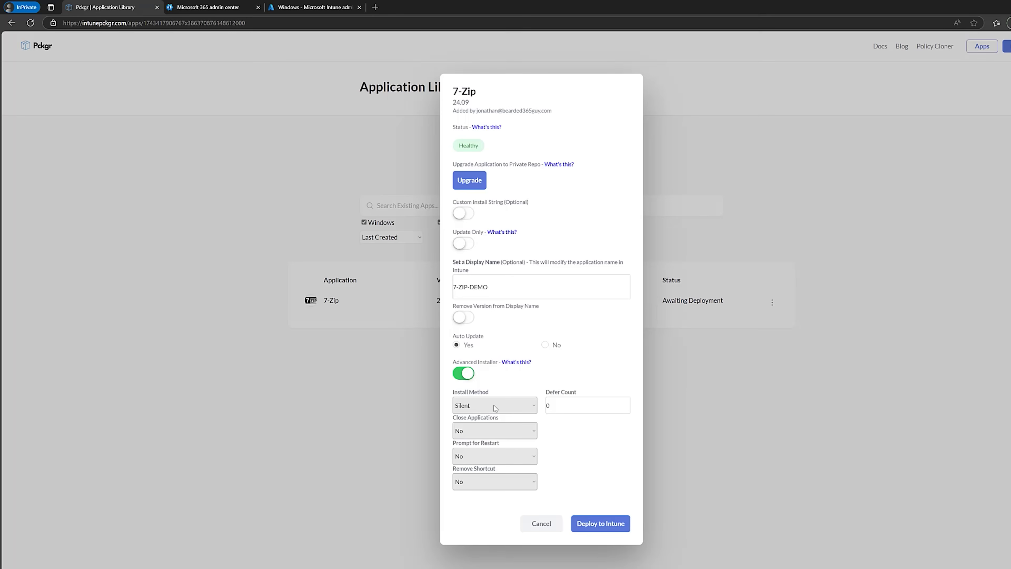
Try the install methods Allow Defer and Allow Defer Close Apps for the 7-Zip deployment.
click(535, 405)
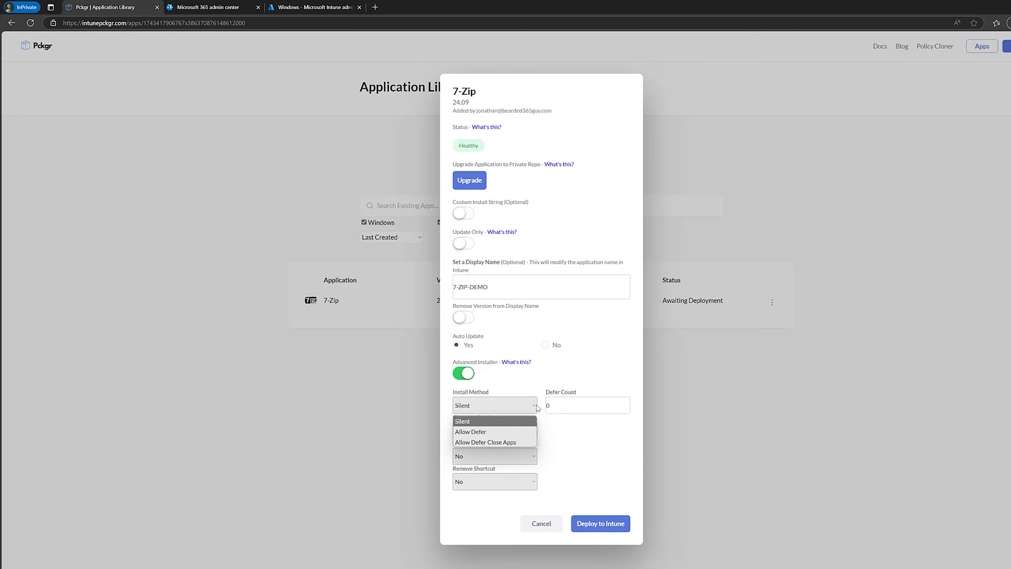
click(514, 431)
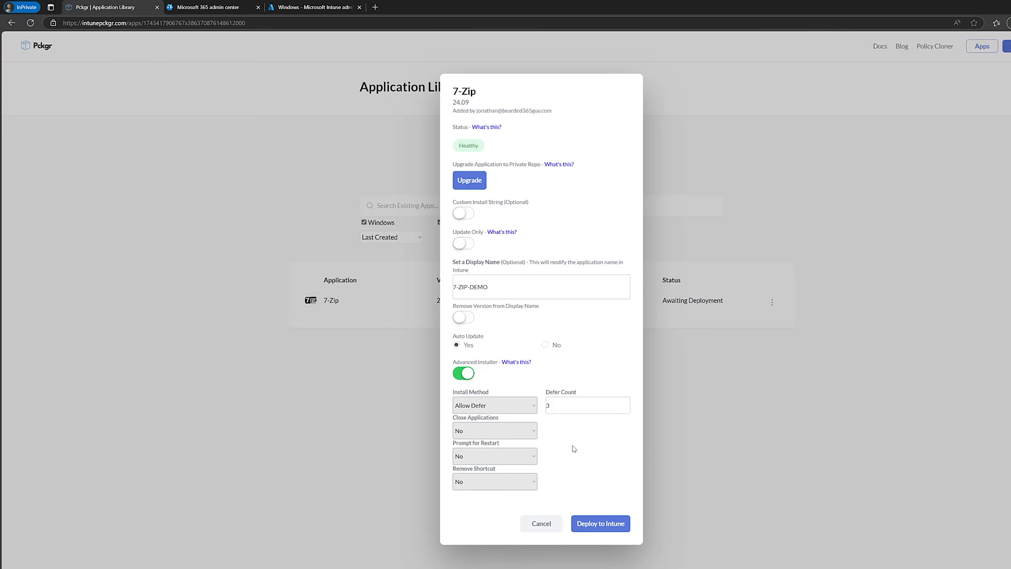
click(534, 408)
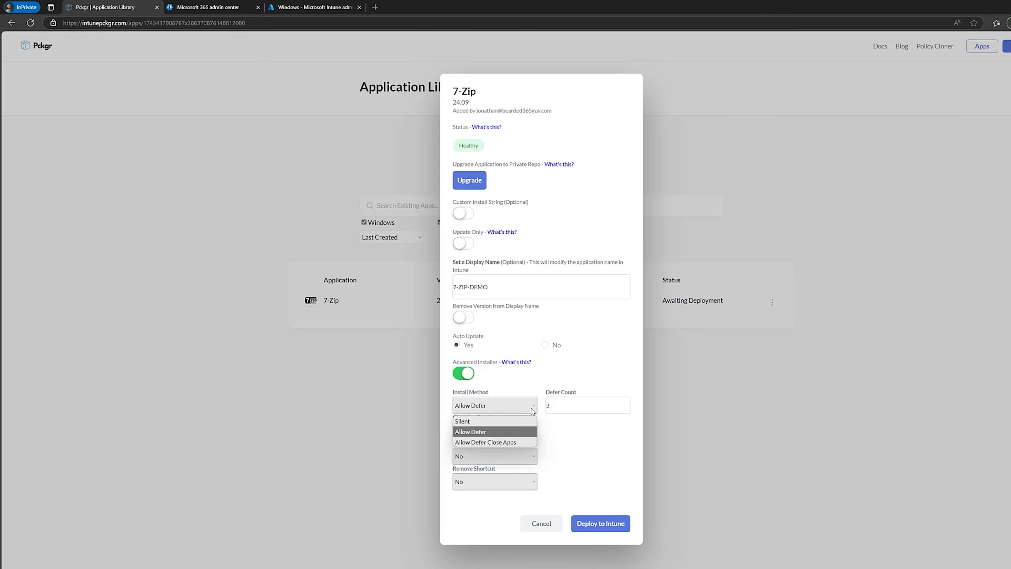
click(493, 442)
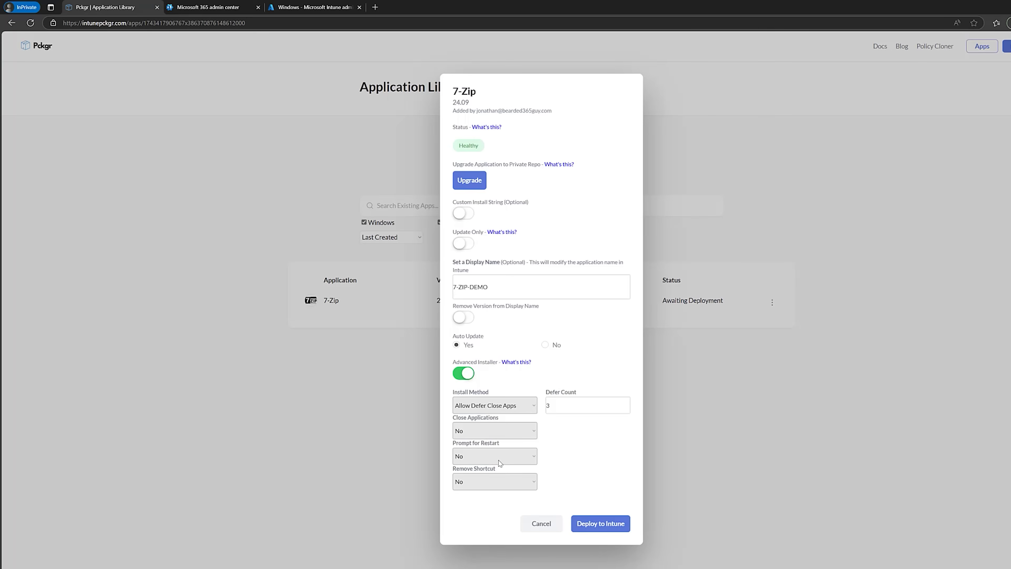
Set the install method to Silent and deploy 7-Zip to Intune.
click(501, 407)
click(496, 421)
click(611, 529)
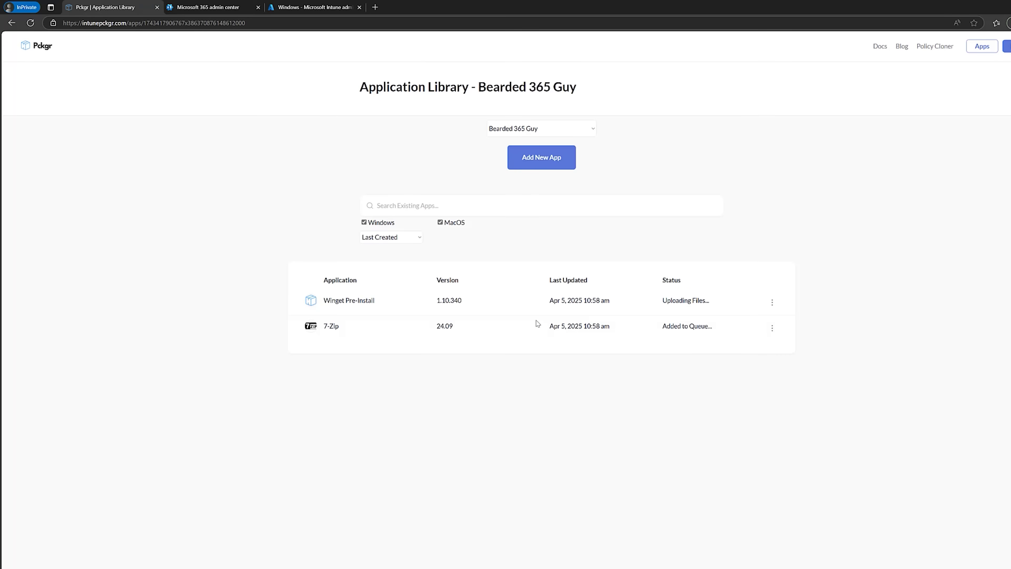
Check the deployment progress of Winget Pre-Install and 7-Zip in Pckgr against the Windows apps list in the Intune admin center.
click(308, 7)
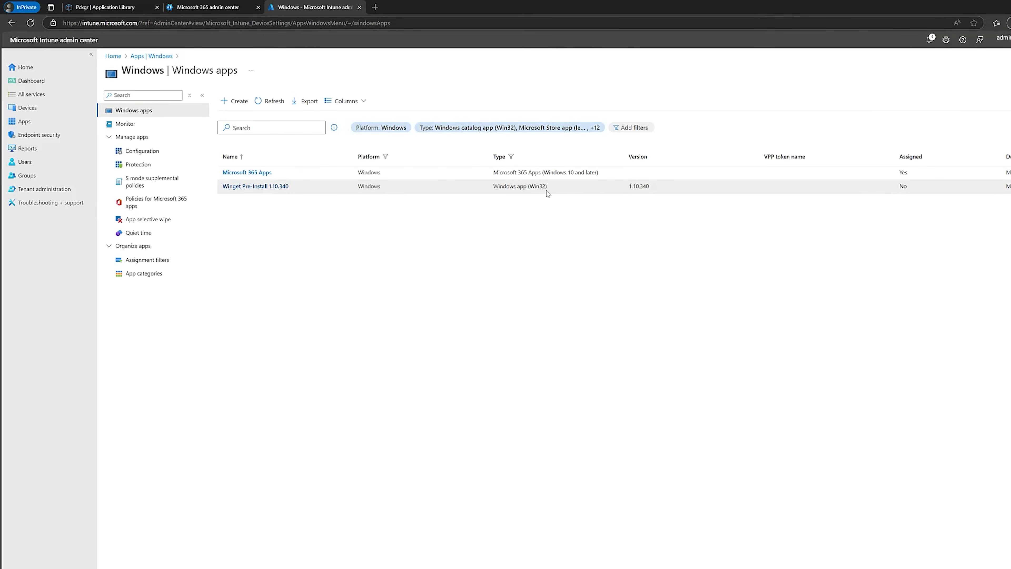
click(116, 7)
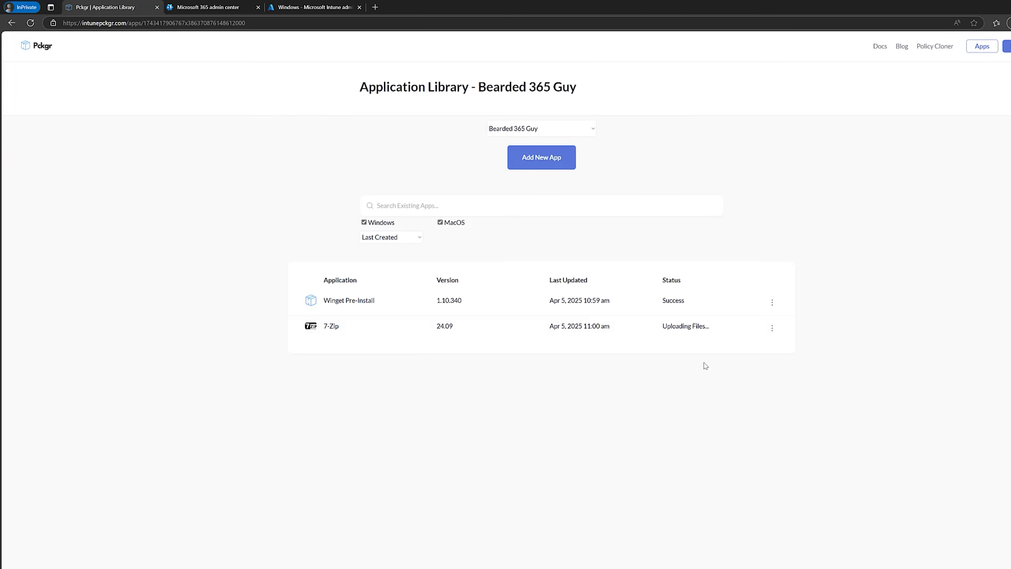
click(279, 7)
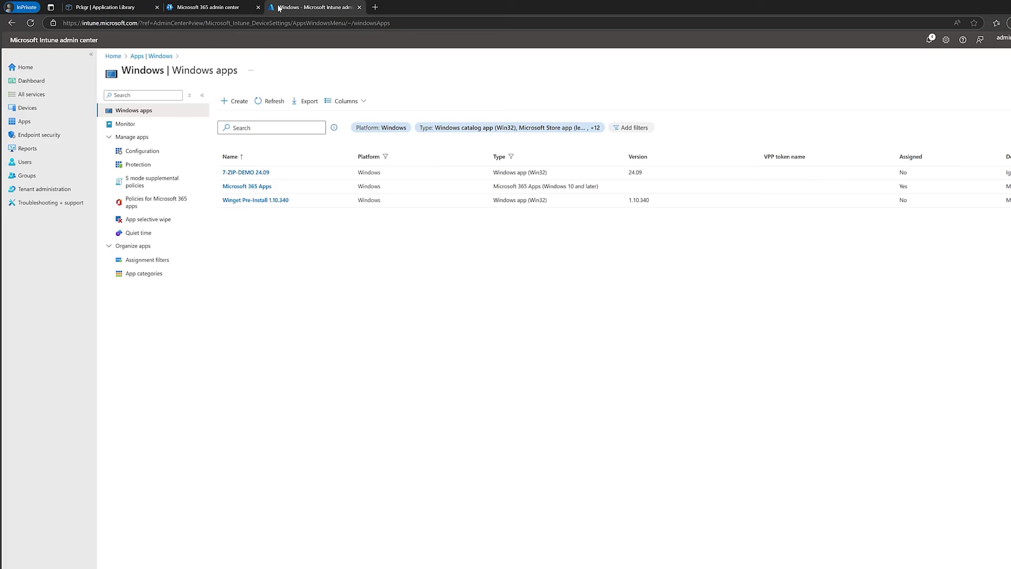
click(120, 7)
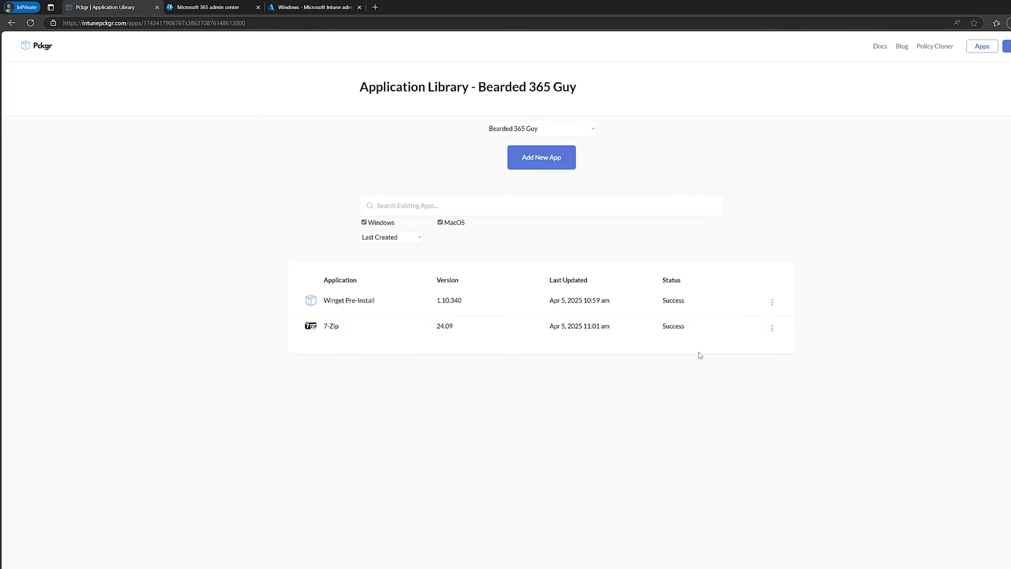
click(275, 5)
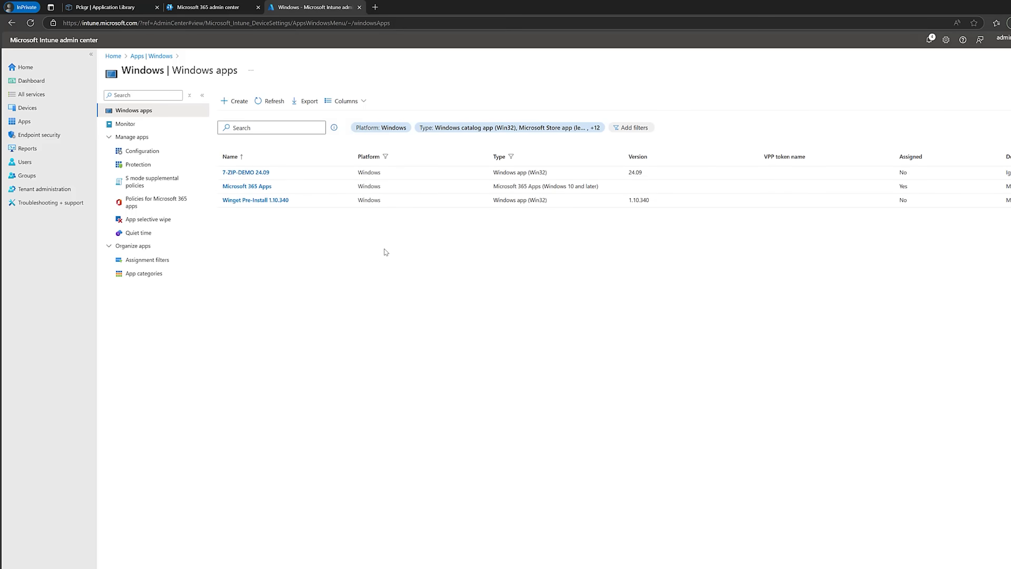
Open the properties of 7-ZIP-DEMO 24.09 in Intune and review its program, requirements, detection rules and dependencies.
click(258, 178)
click(133, 138)
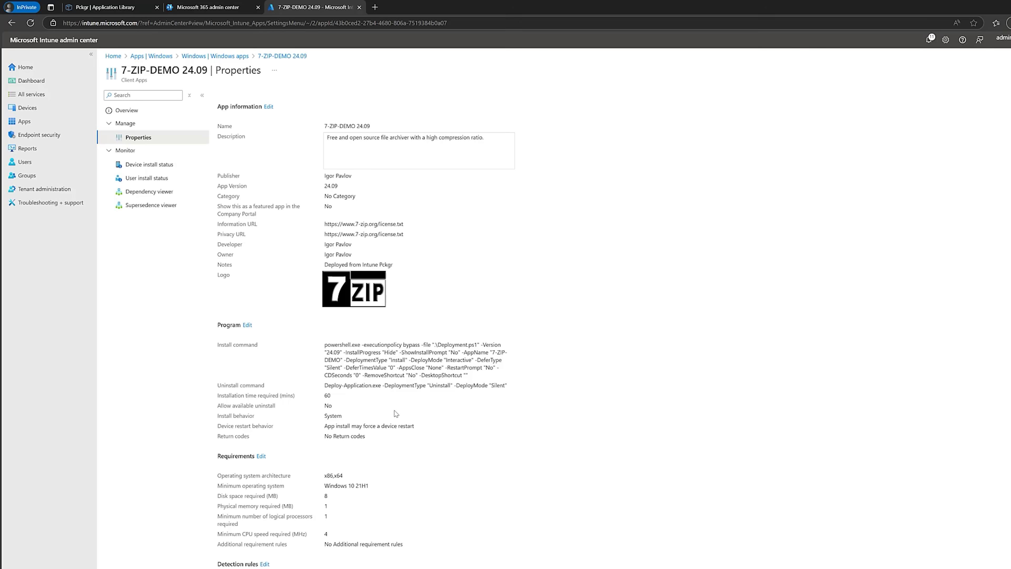
scroll(395, 413, down, 5)
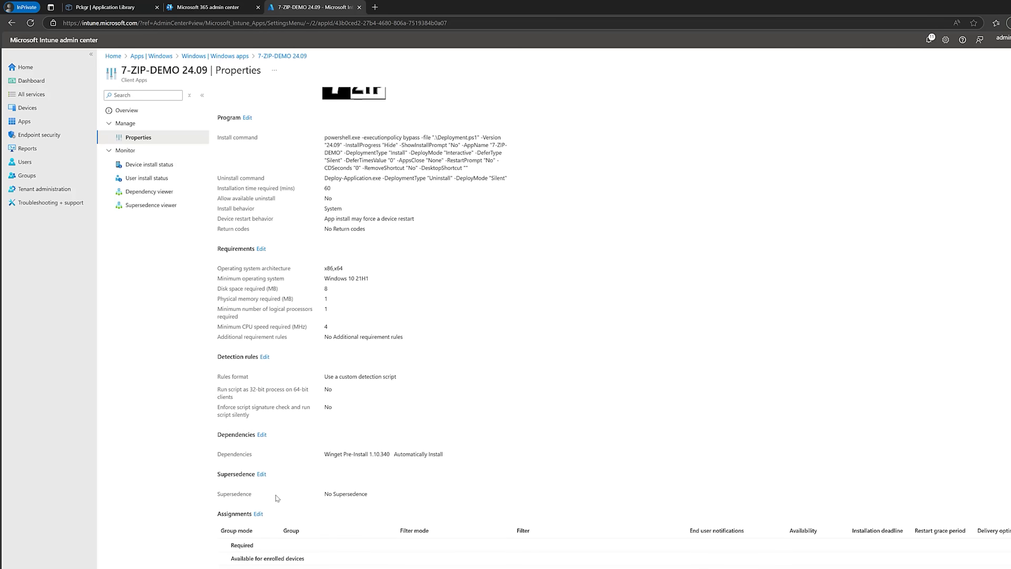
Assign 7-ZIP-DEMO as required for all users and all devices, and save the assignments.
click(258, 514)
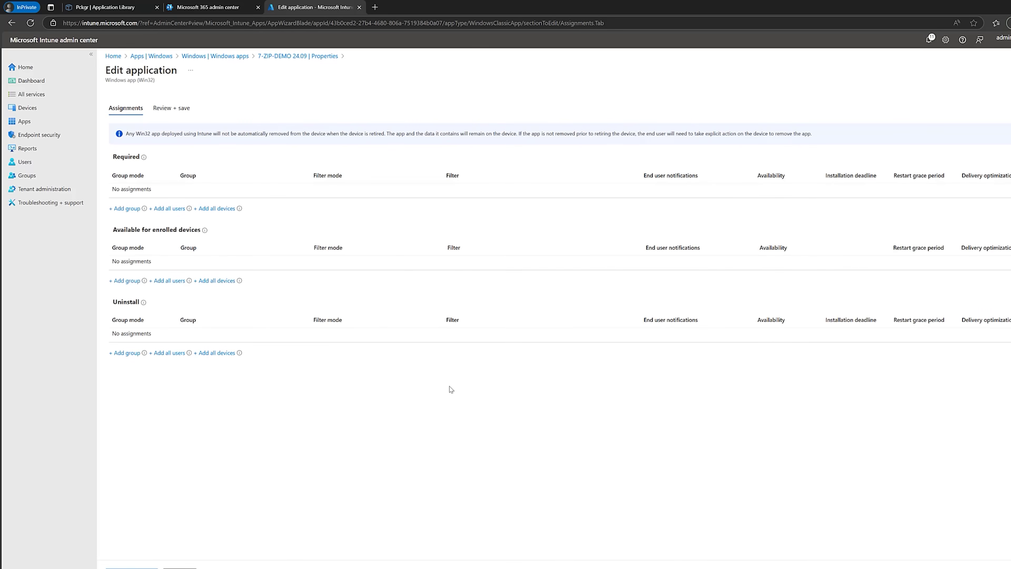
click(165, 208)
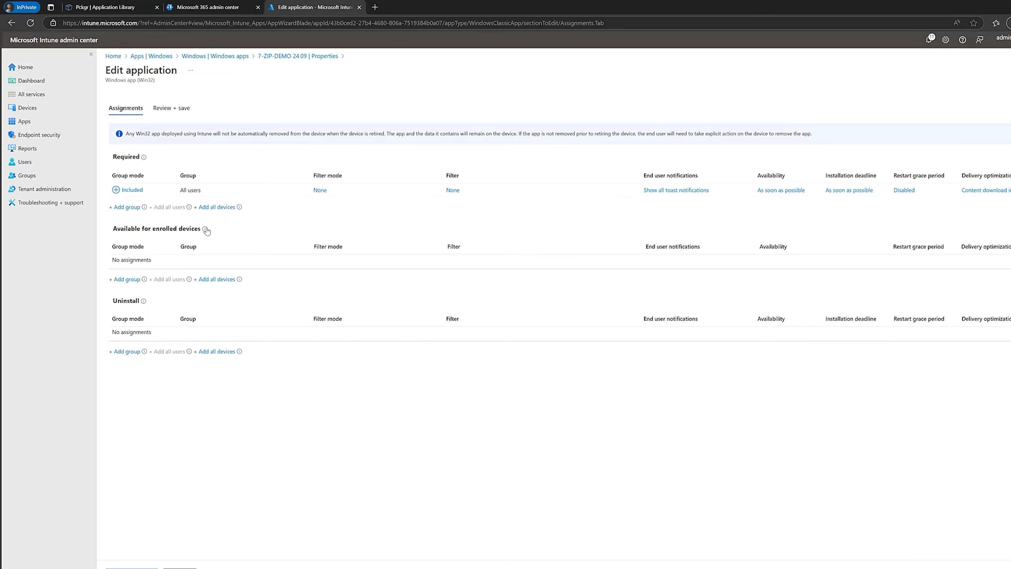
click(223, 208)
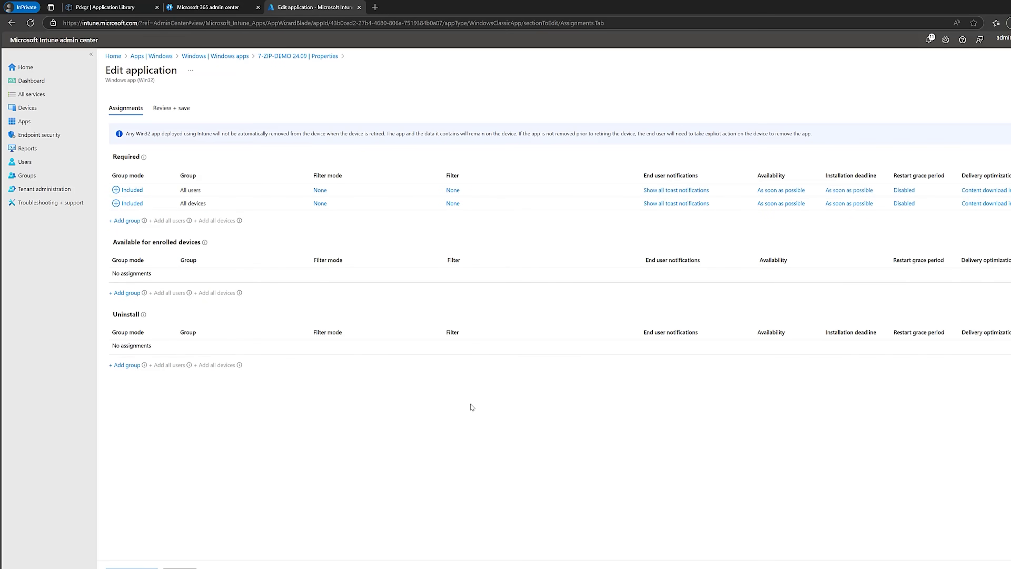
click(132, 567)
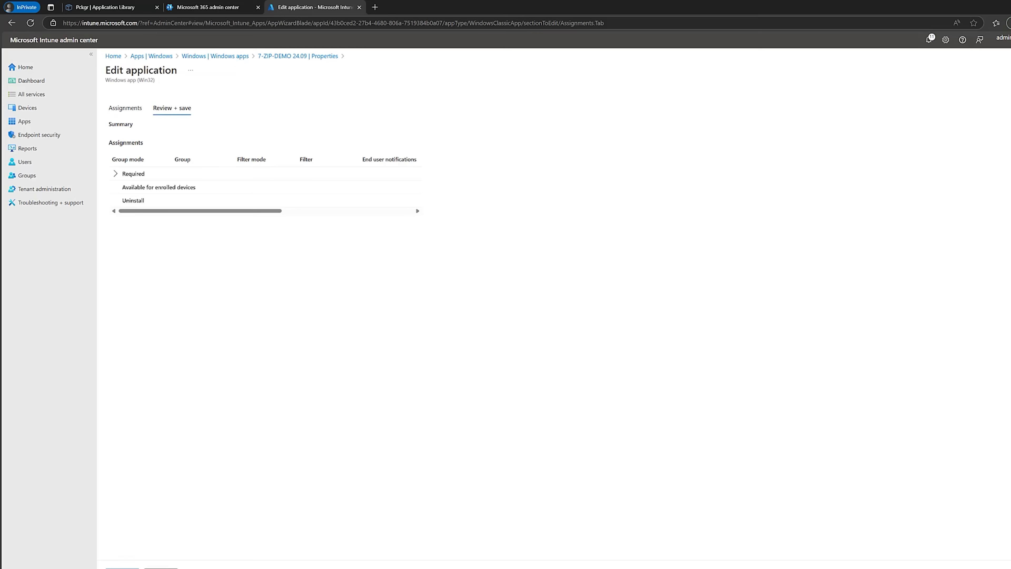
click(132, 567)
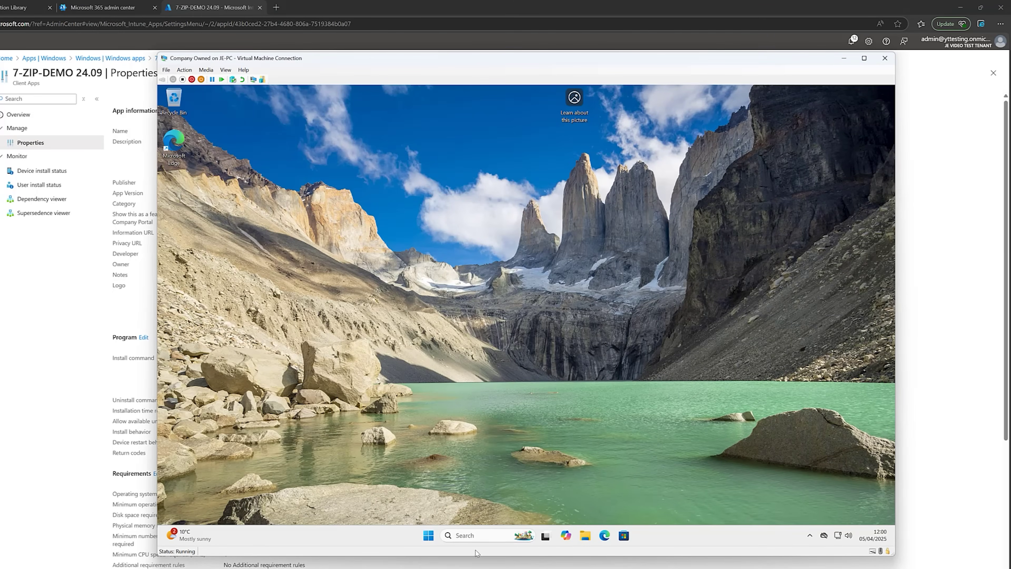
Search for 7-Zip on the Company Owned virtual machine to check its installation.
click(476, 536)
text(7)
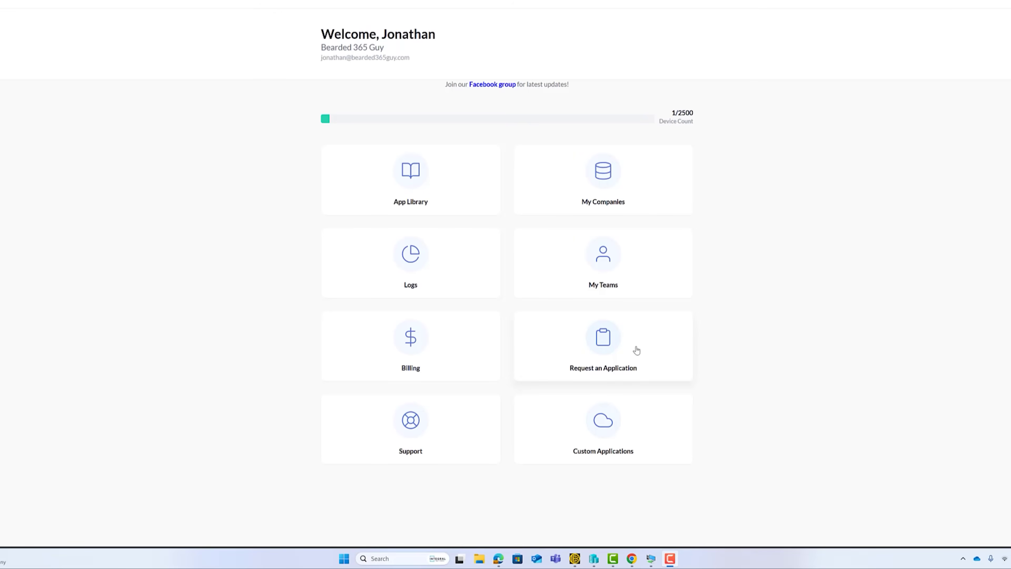
Examine the application request form, including the Winget ID help and the manual request fields, and close it without submitting.
click(636, 350)
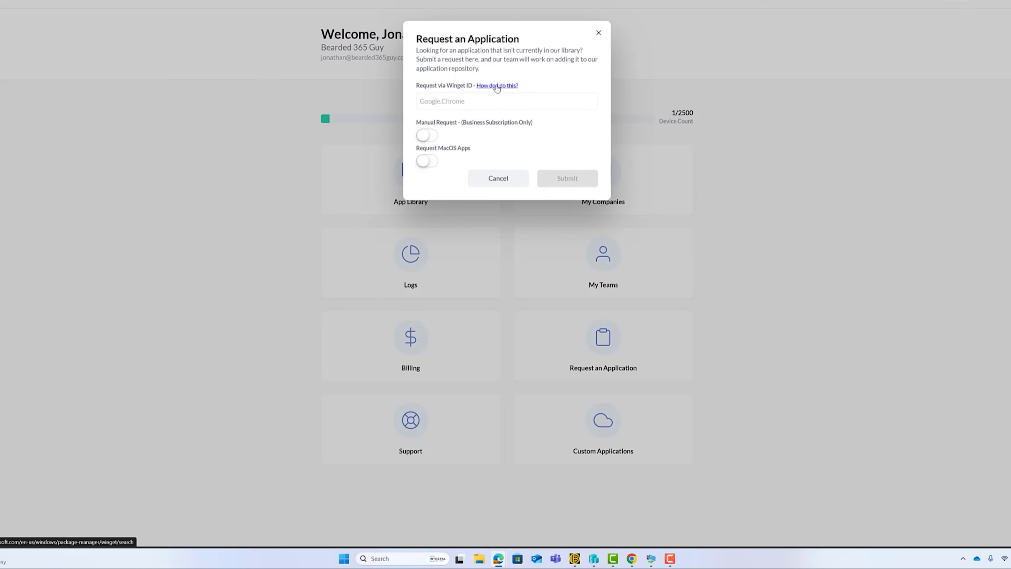
click(497, 86)
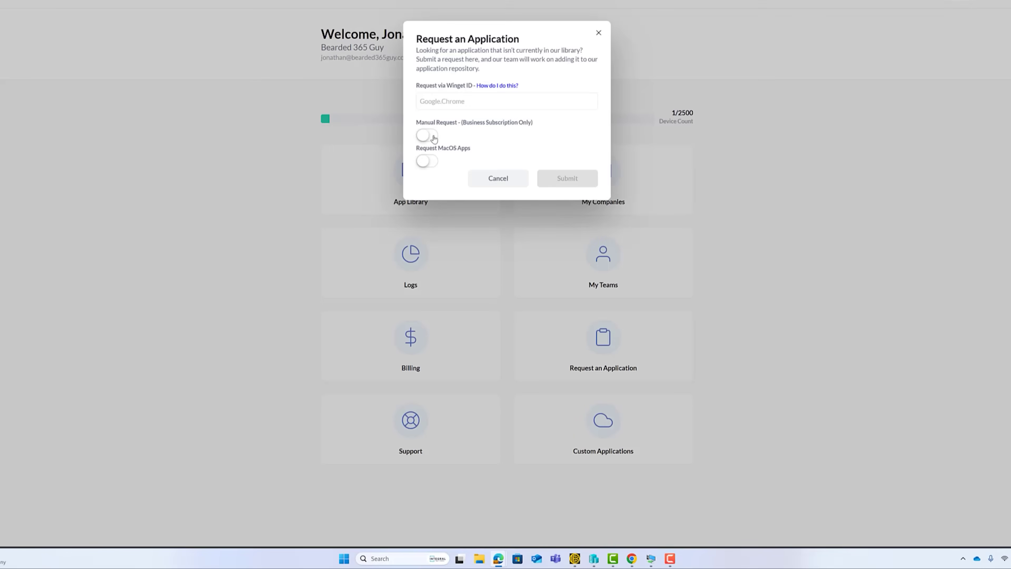
click(432, 136)
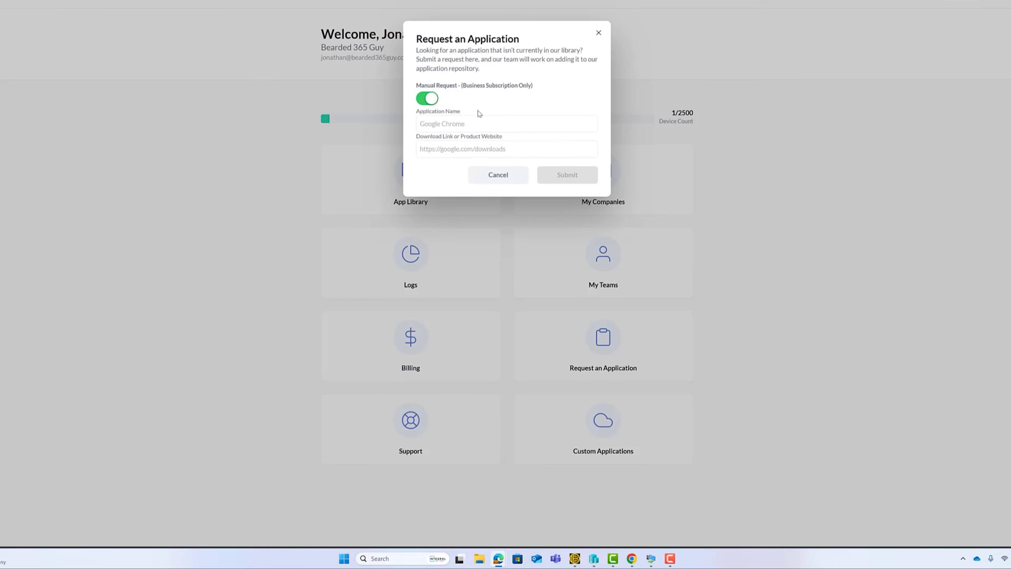
click(599, 34)
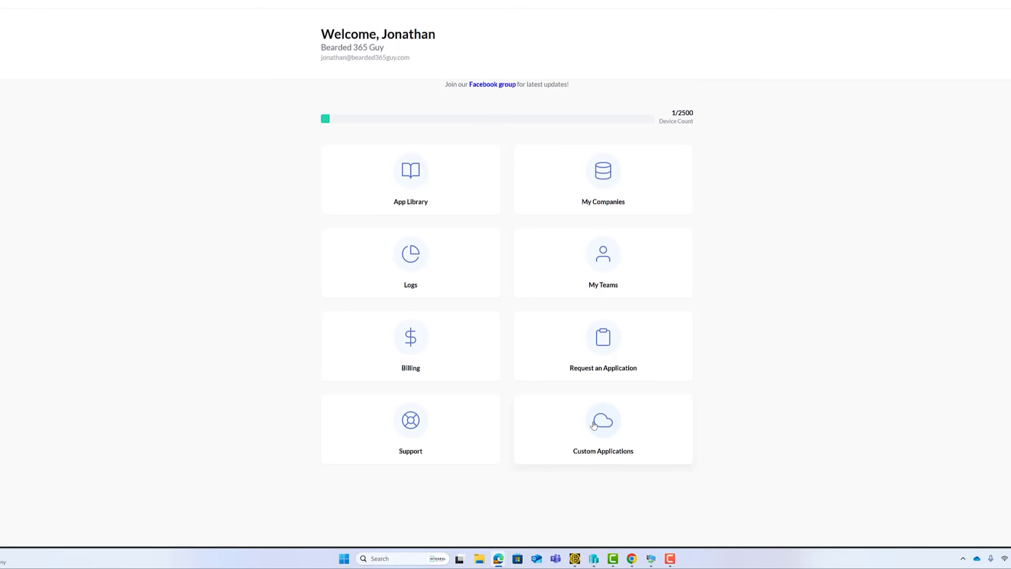
Download MYOB AccountRight from the MYOB downloads page and fill in a new custom application with name MYOB and publisher MYOB.
click(593, 426)
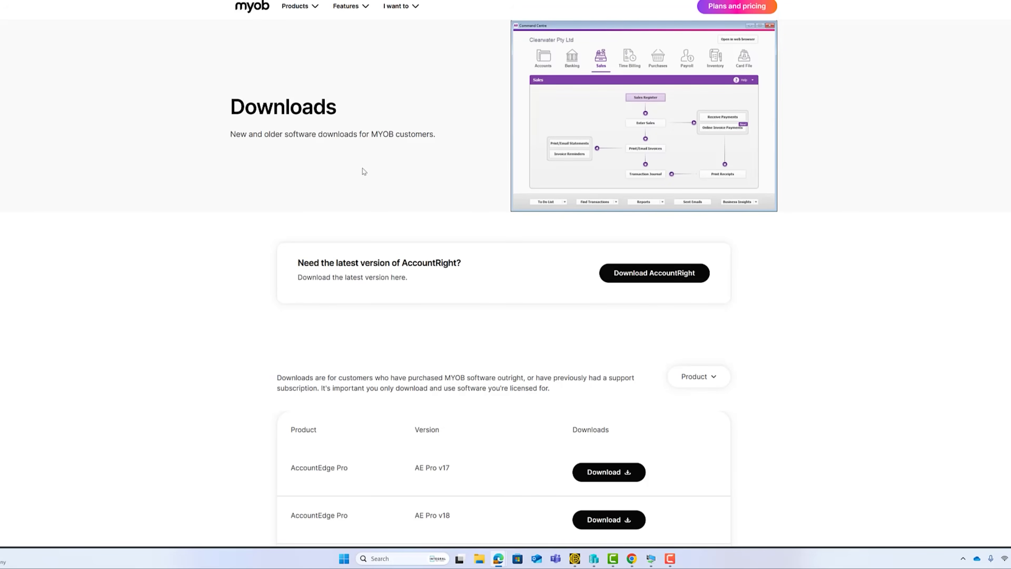
click(633, 278)
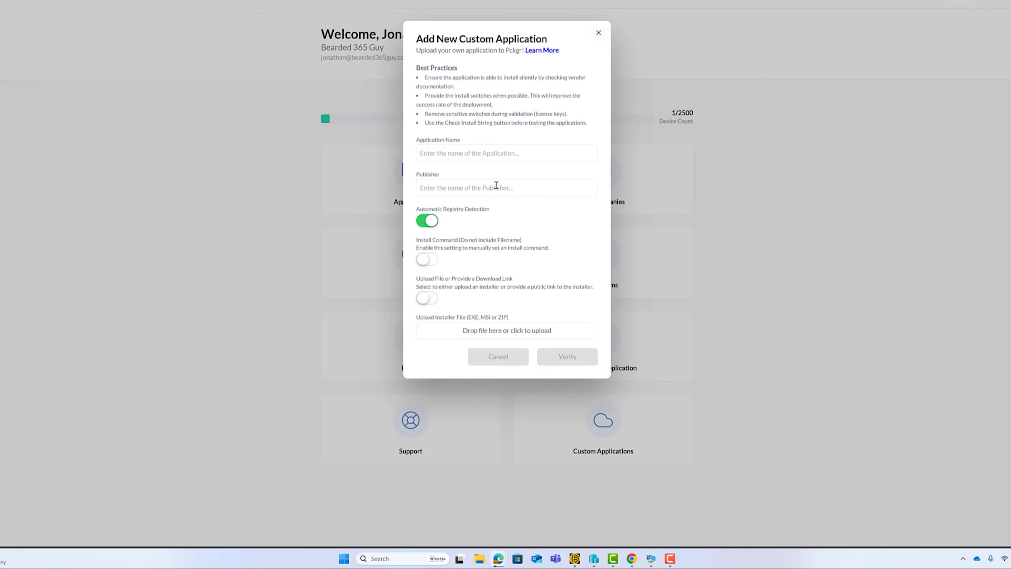
click(503, 160)
text(MYOB)
key(Tab)
text(MYOB)
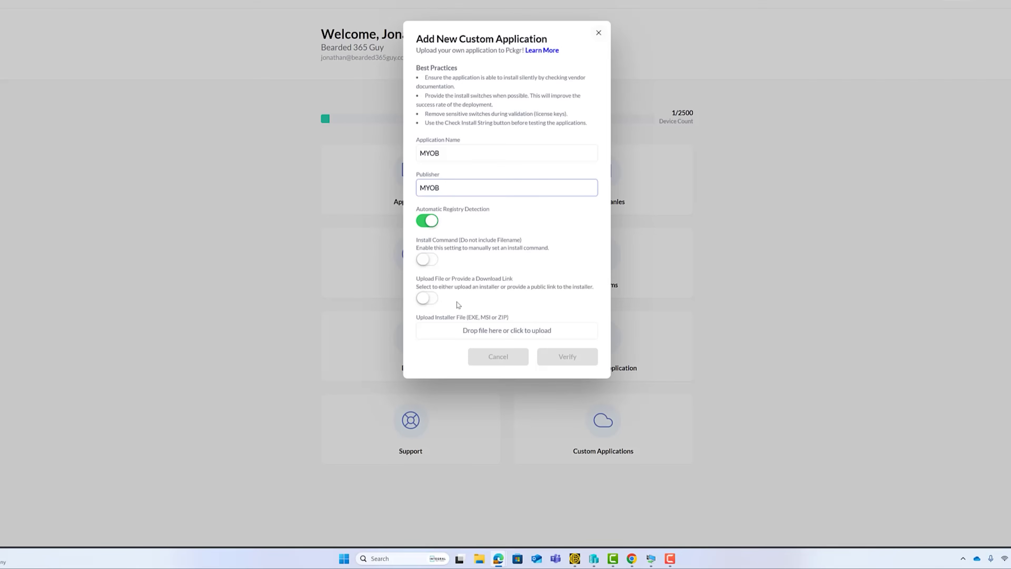
Upload MYOB_AccountRight.exe as the custom application's installer file and verify the application.
click(424, 302)
click(424, 302)
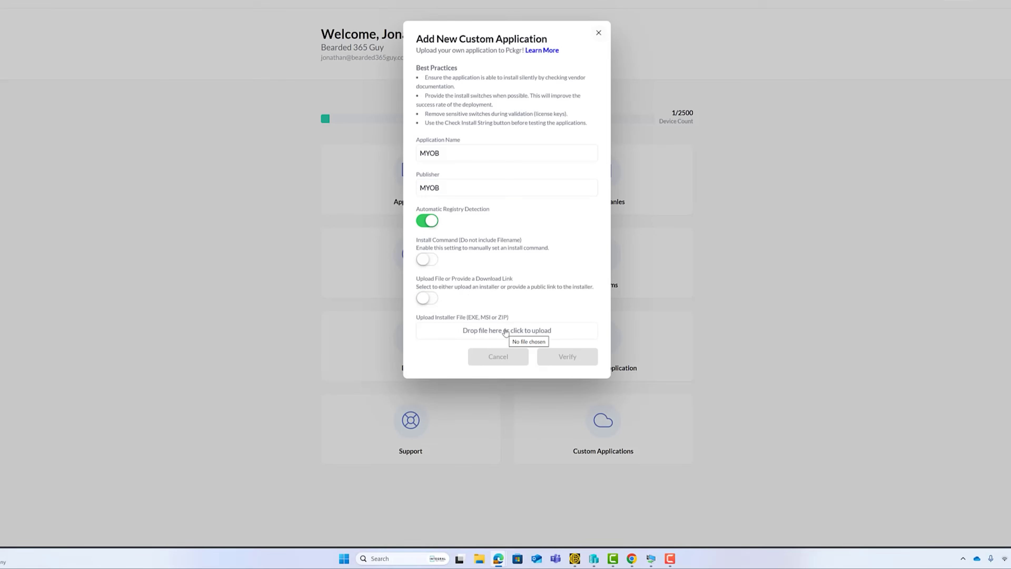
click(505, 330)
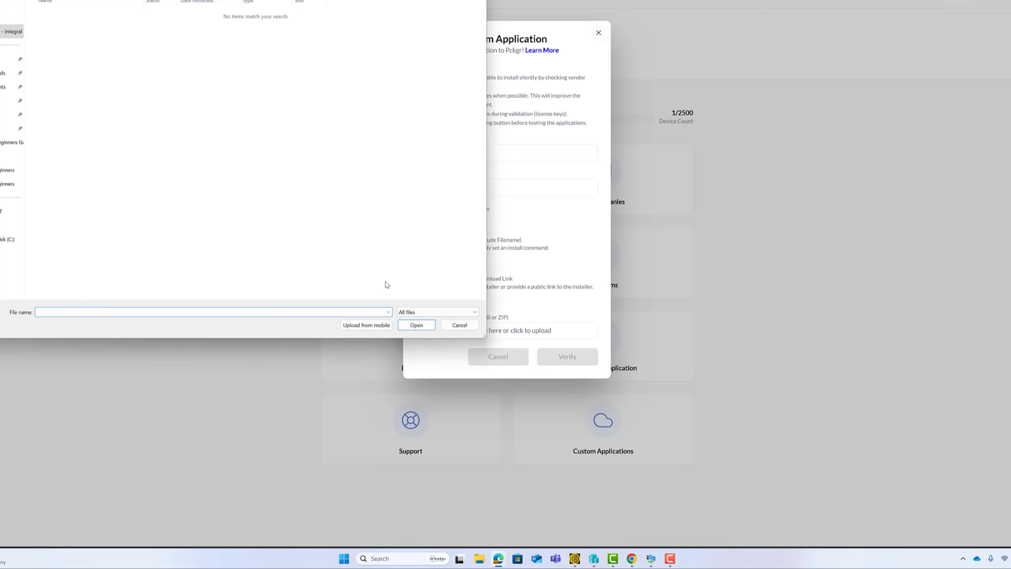
click(416, 324)
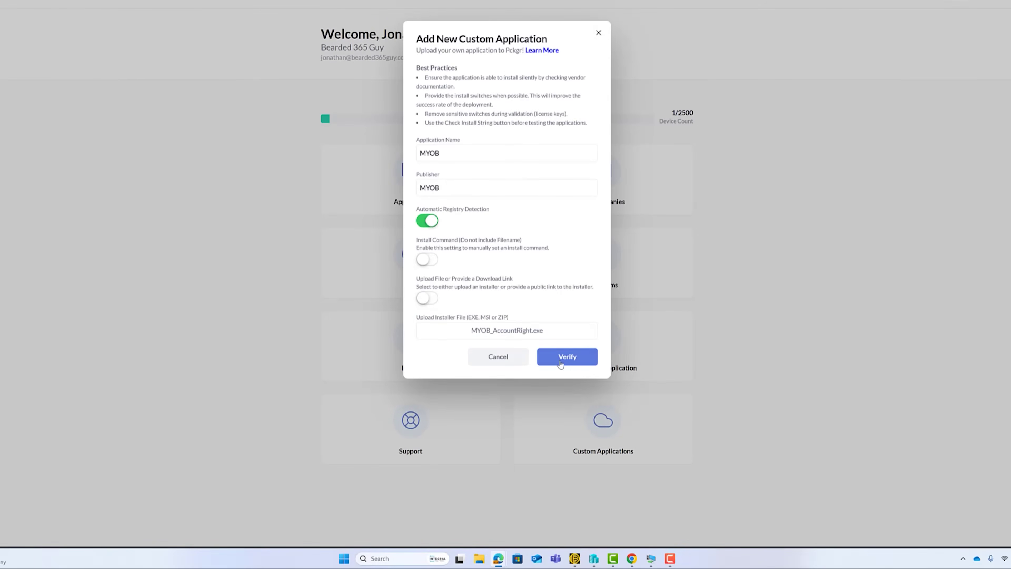
click(562, 360)
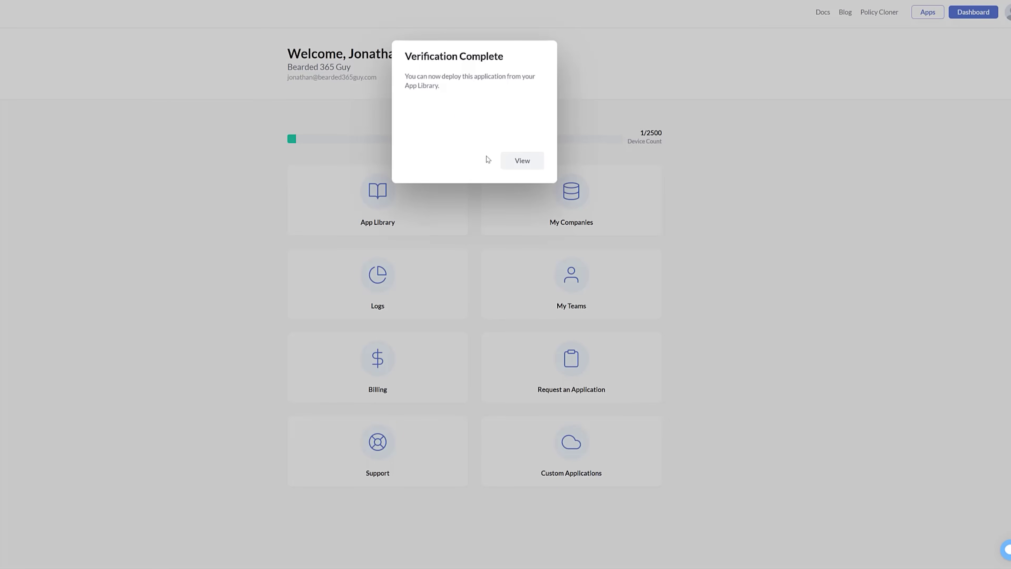
View the verified MYOB application's details, check its Intune application name and friendly name, and save it.
click(520, 161)
click(506, 104)
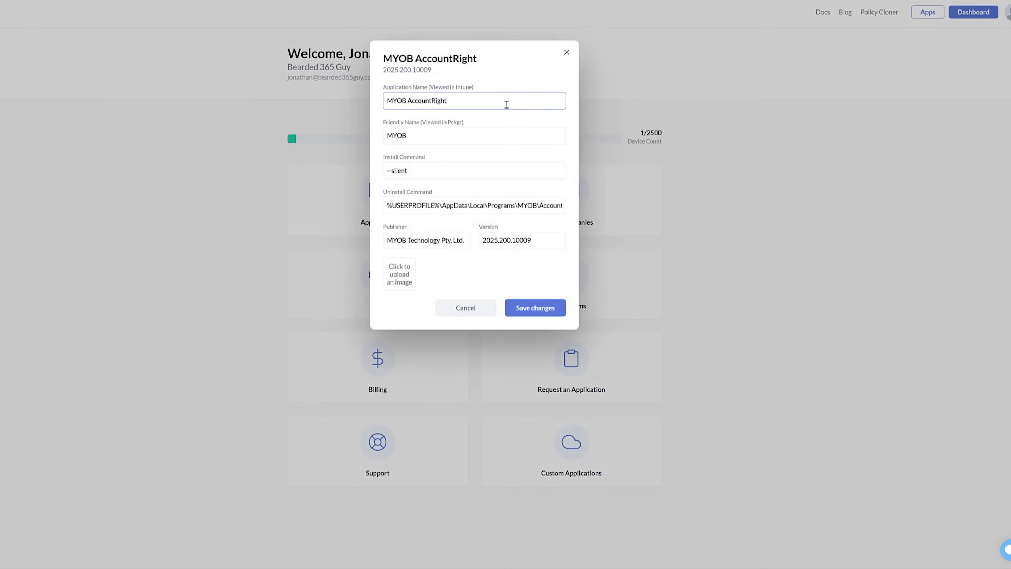
drag(464, 104, 394, 108)
double_click(411, 140)
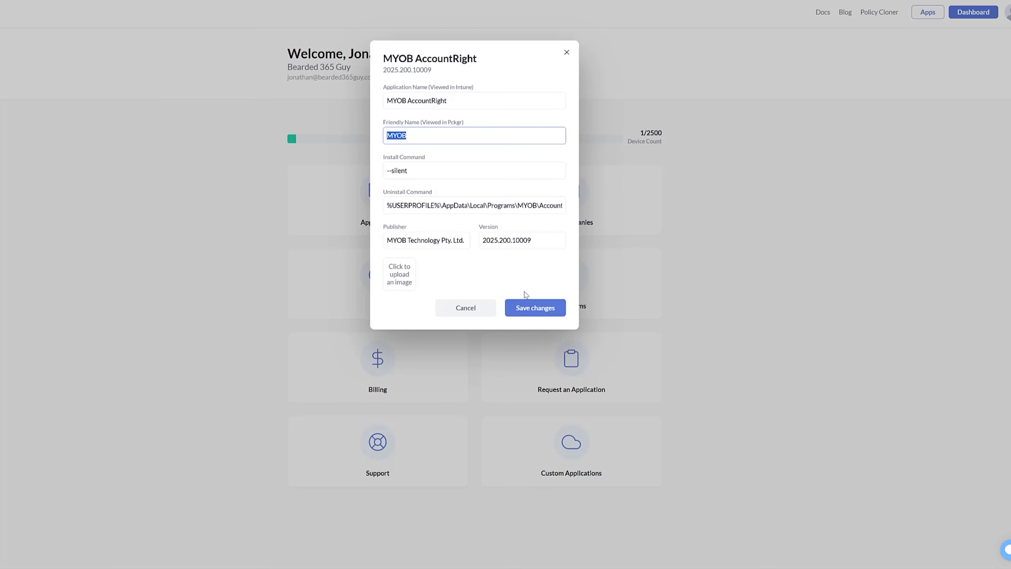
click(543, 314)
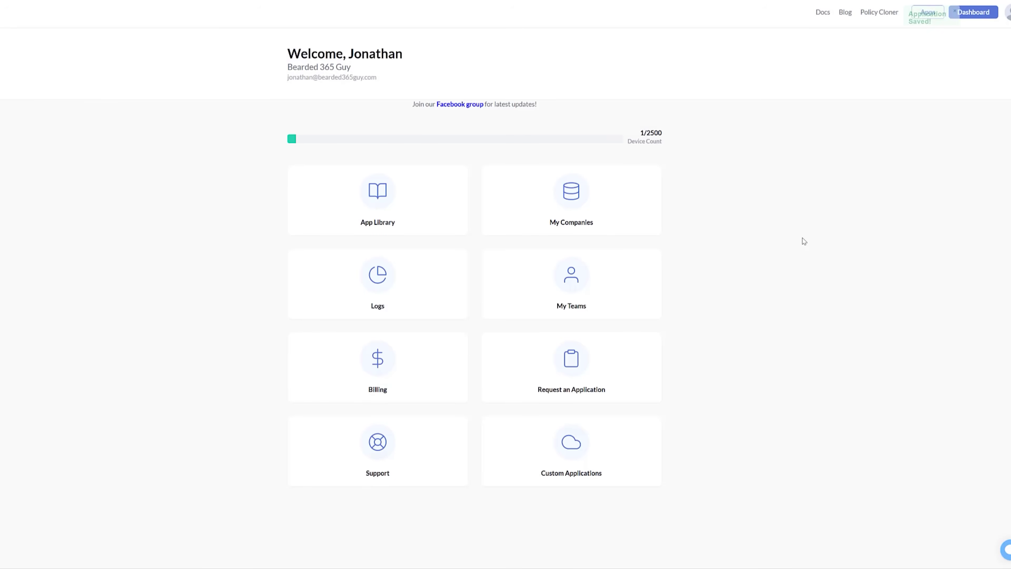
Add the private MYOB application to the Application Library using the Custom App deployment method.
click(348, 222)
click(486, 132)
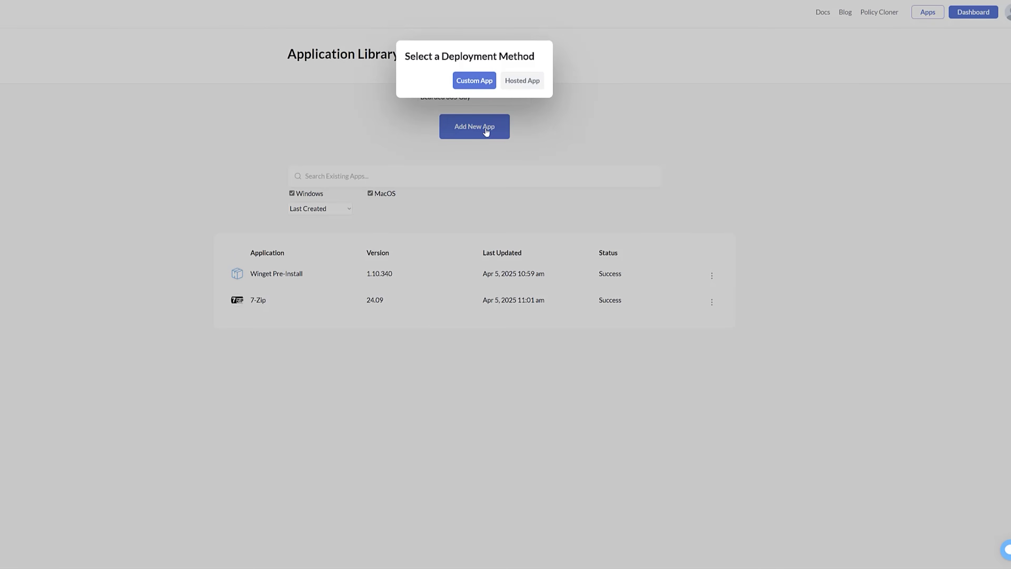
click(466, 86)
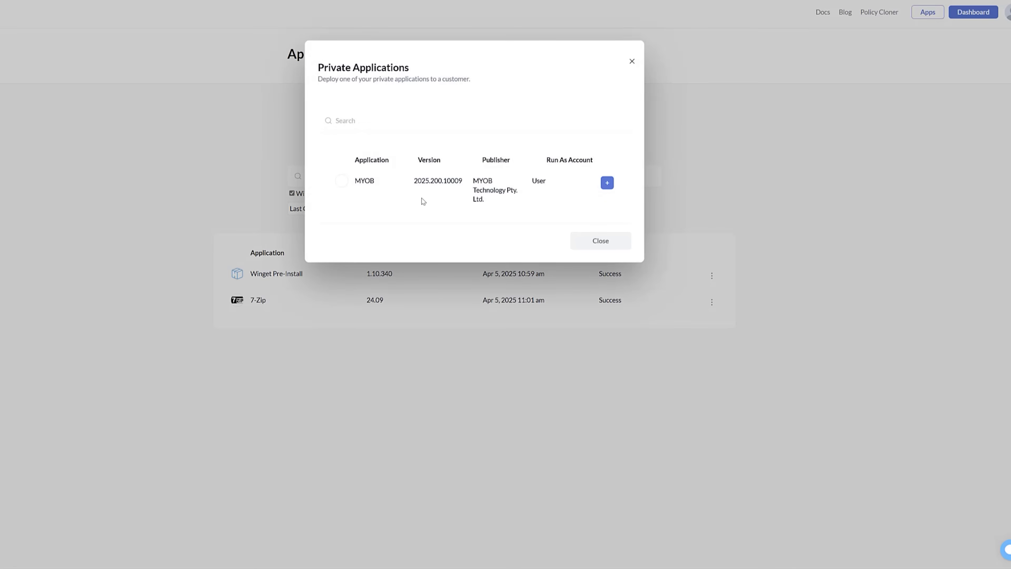
click(608, 183)
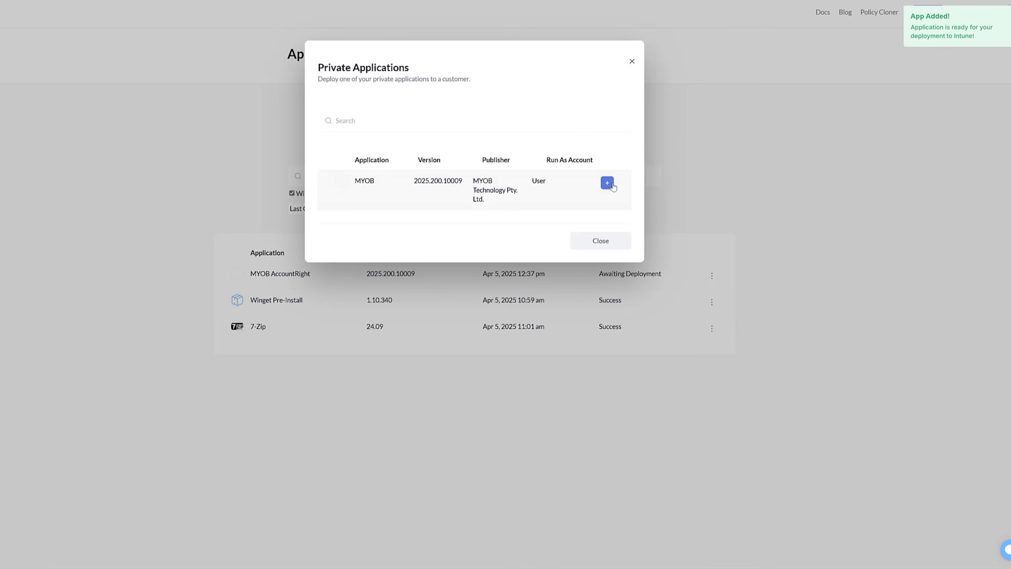
click(600, 241)
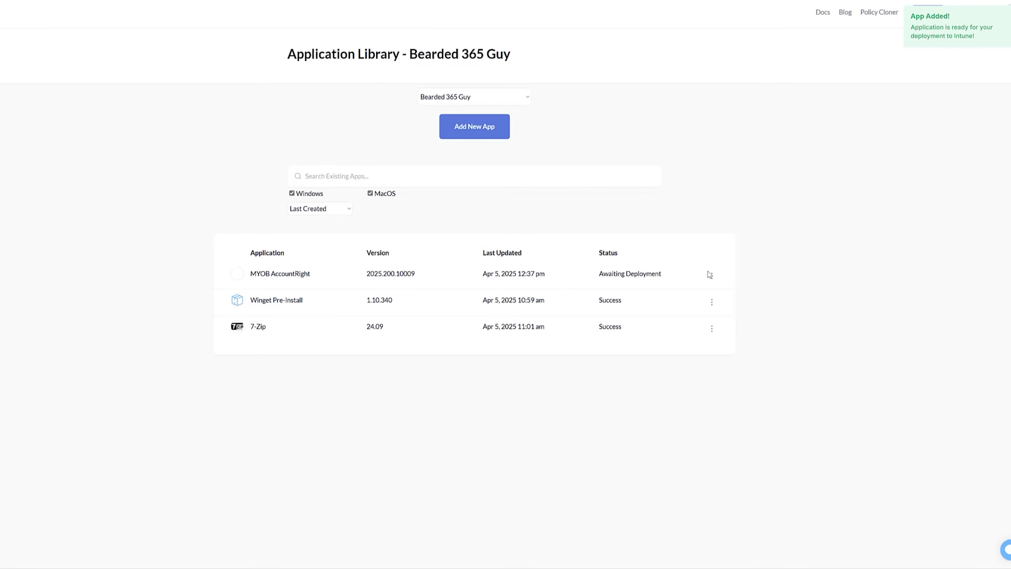
Deploy MYOB AccountRight to Intune with the Advanced Installer option left off after checking its settings.
click(711, 274)
click(695, 296)
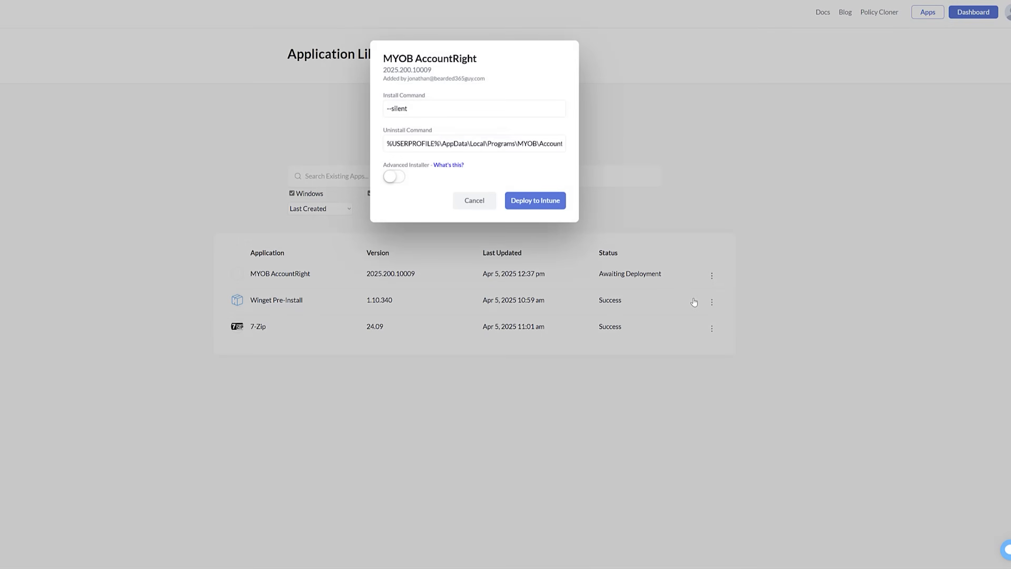
click(394, 179)
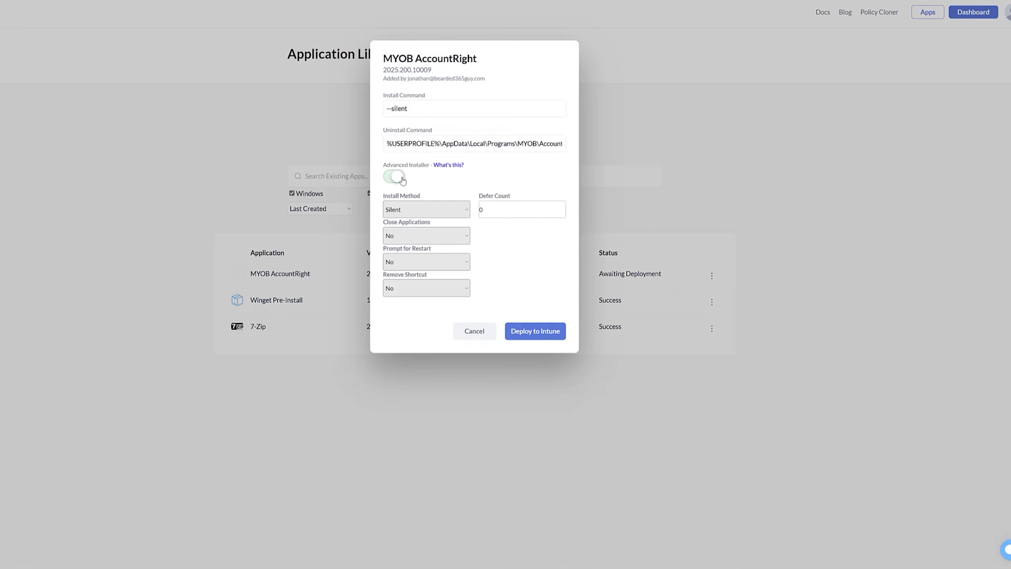
click(394, 179)
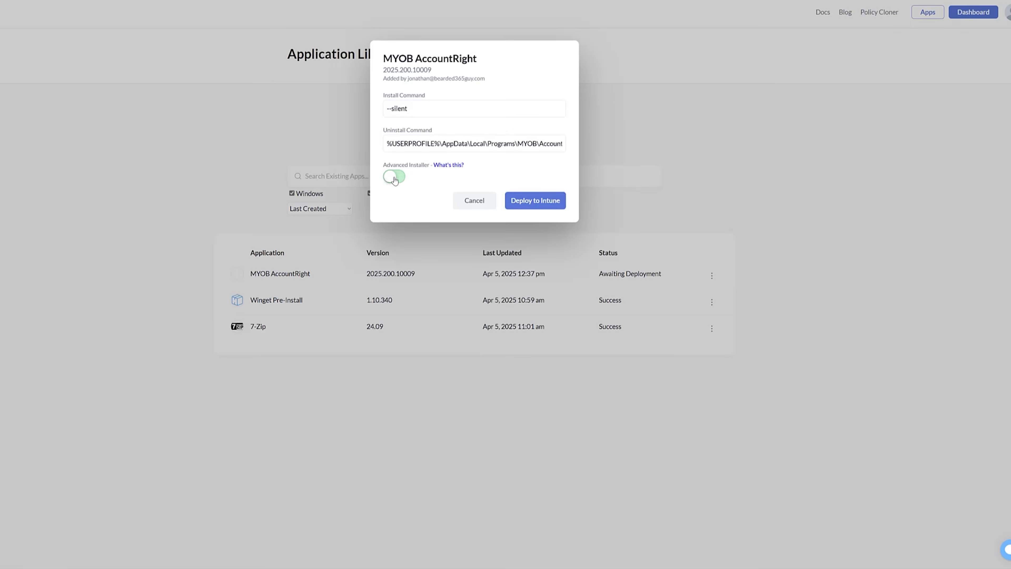
click(554, 201)
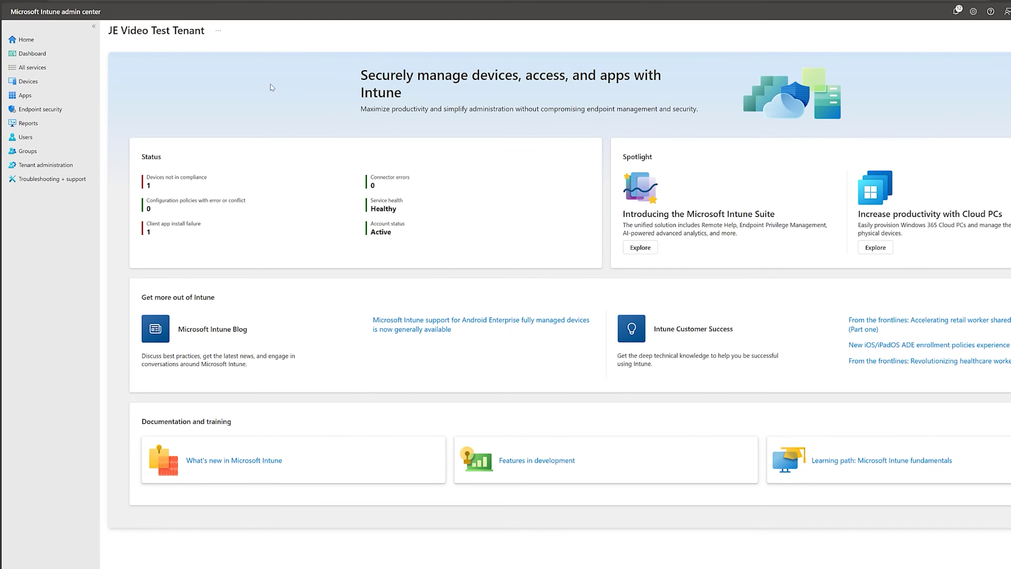
Open MYOB AccountRight from the Windows apps in the Intune admin center and review its program, requirements, detection rules and assignments.
click(24, 95)
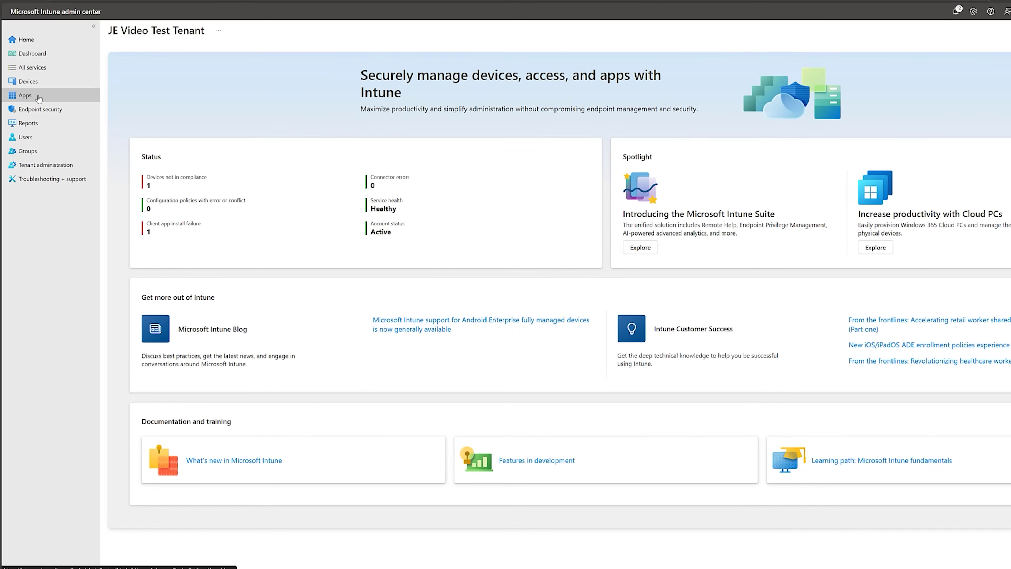
click(140, 139)
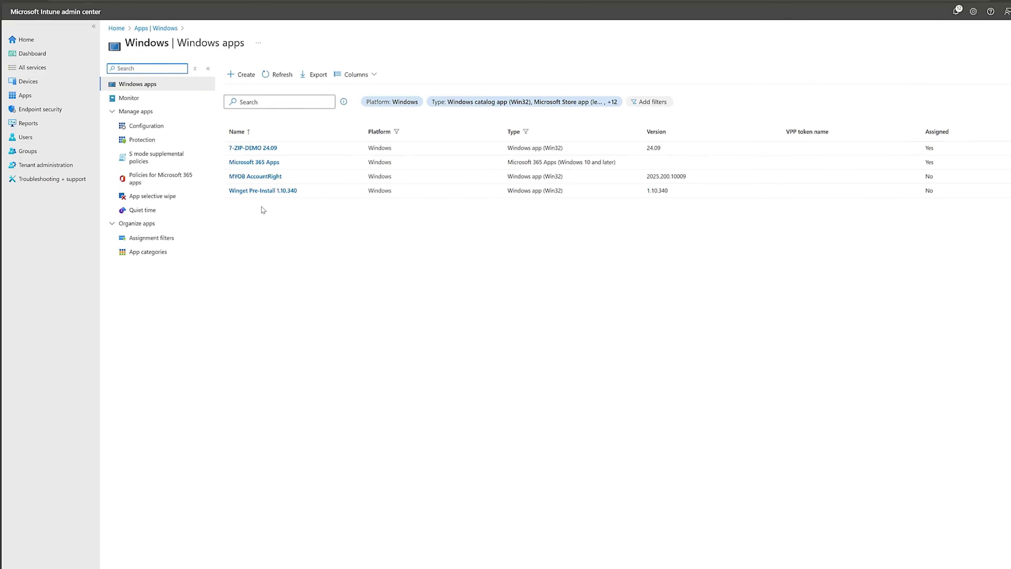
click(262, 178)
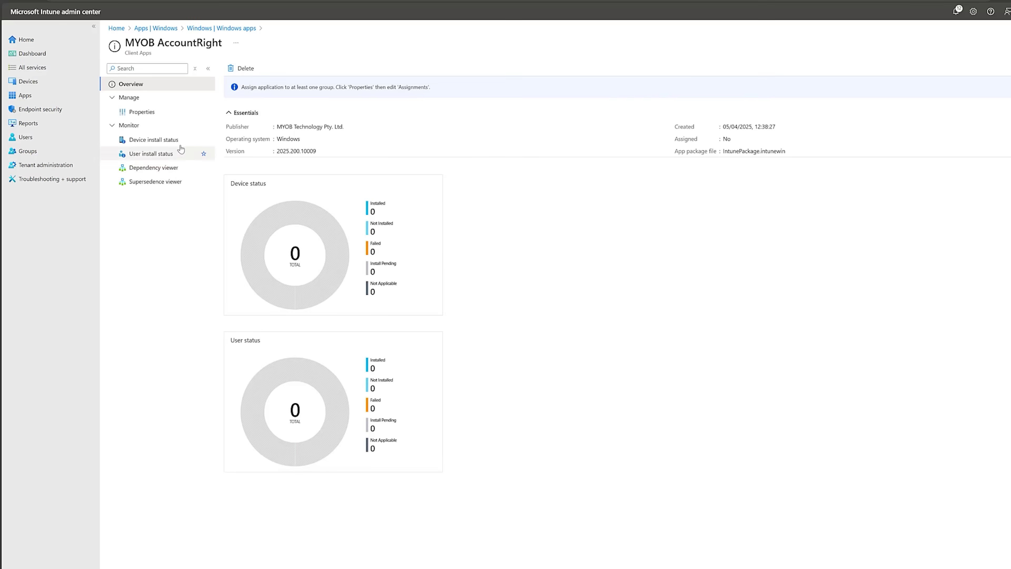
click(158, 111)
scroll(476, 372, down, 3)
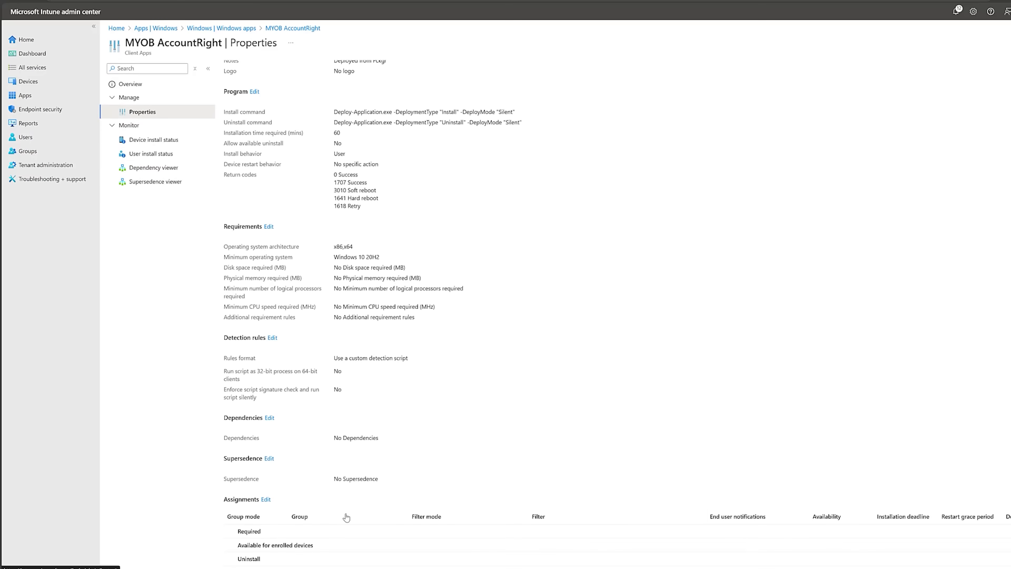
scroll(549, 395, up, 4)
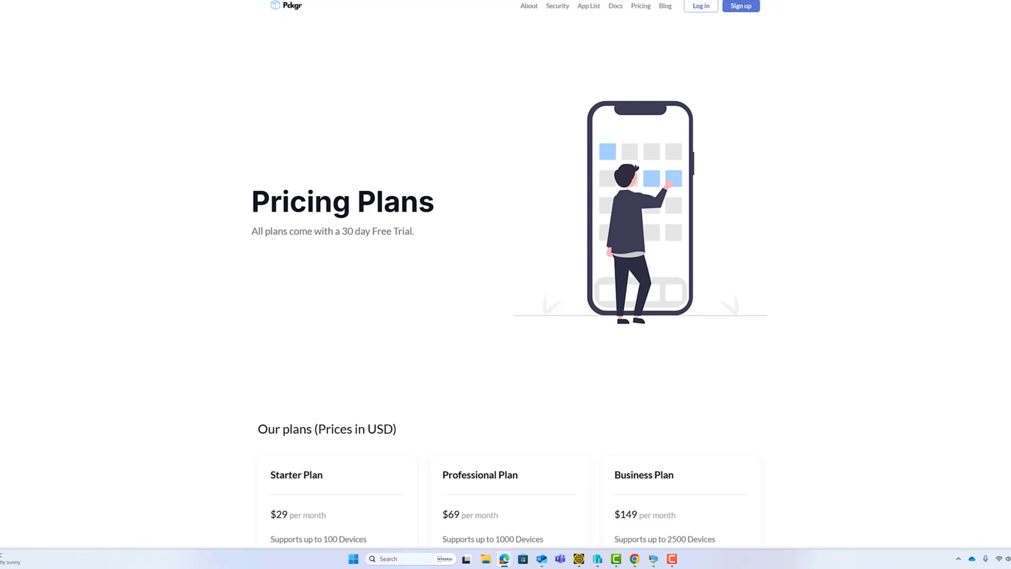
Review the Starter, Professional and Business plans on the Pckgr pricing page.
scroll(510, 279, down, 4)
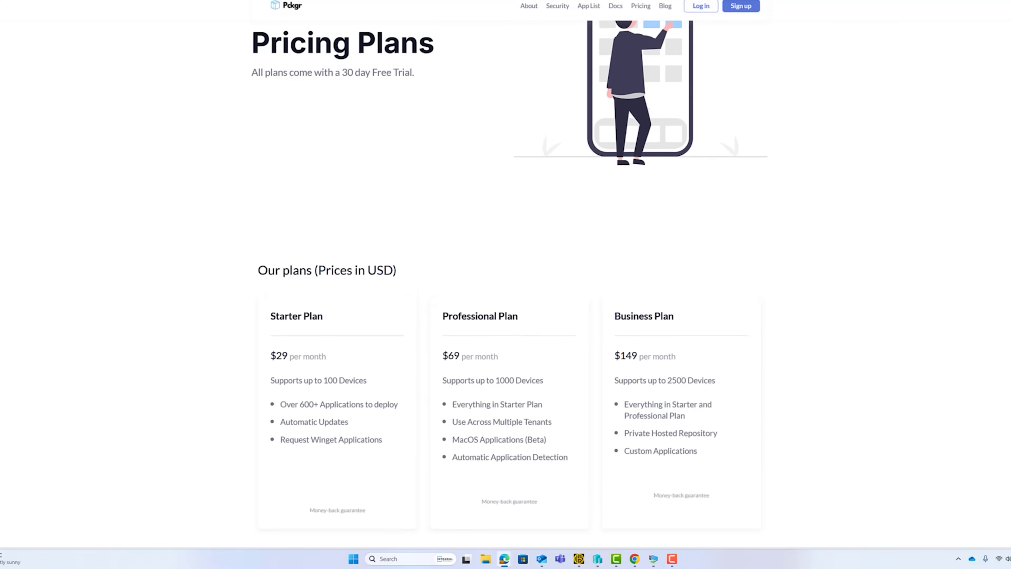
scroll(884, 386, down, 1)
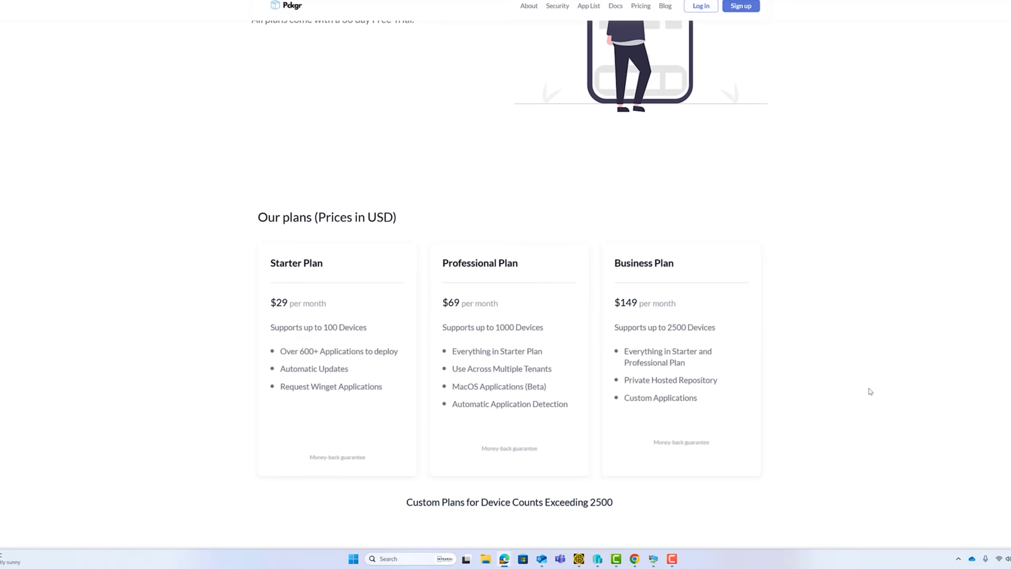